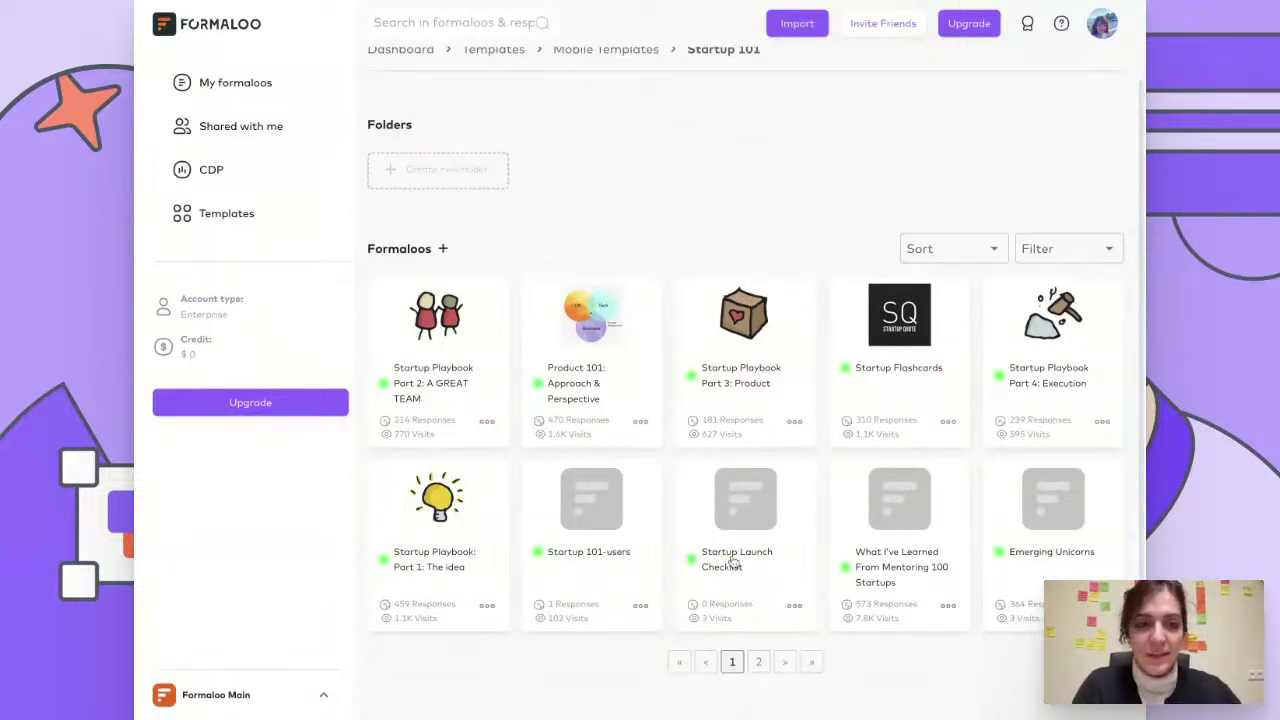
Open the Startup 101 app from the folder's second page and view its Part 2: Team and Part 3: Product pages.
click(758, 662)
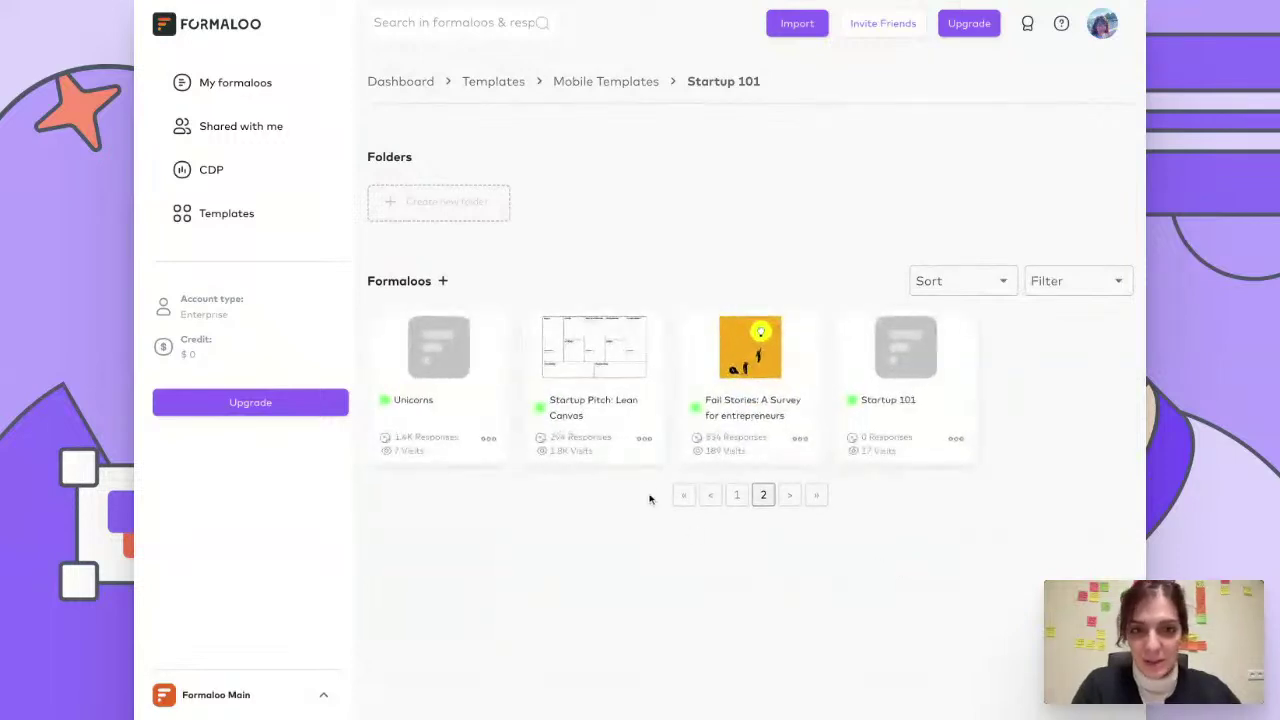
click(905, 352)
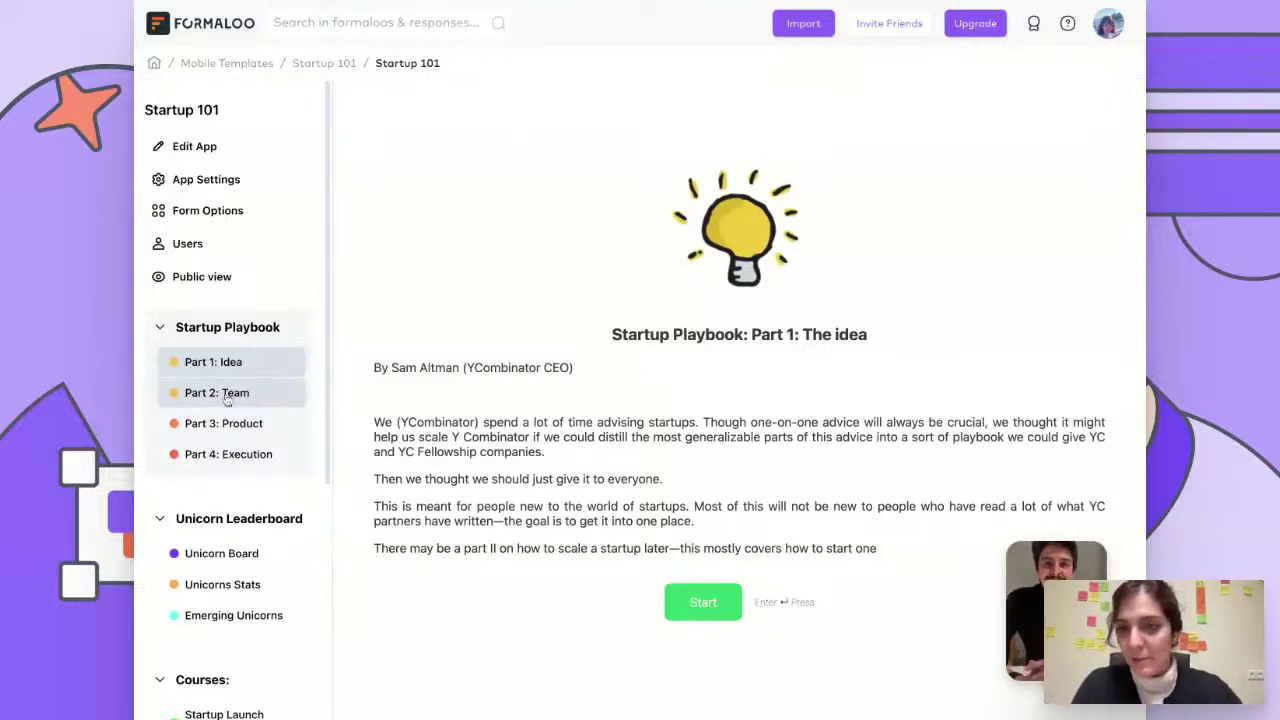
scroll(221, 467, down, 1)
scroll(221, 467, down, 4)
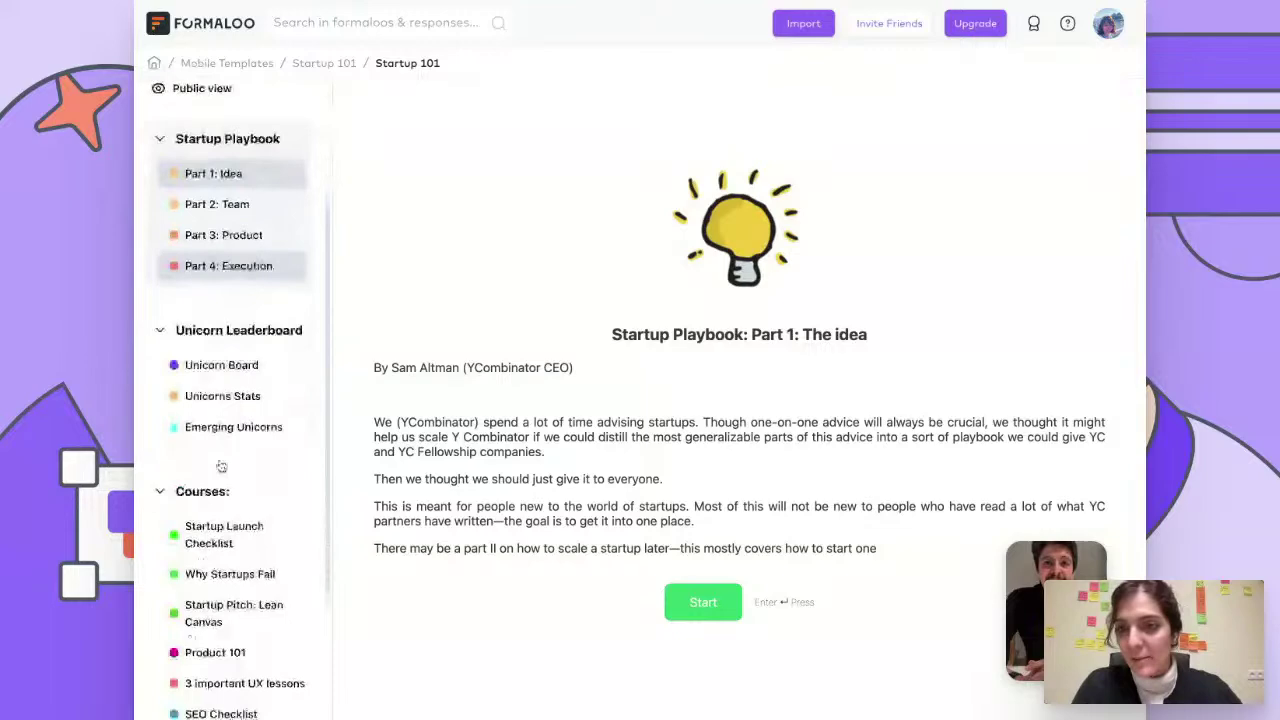
click(236, 200)
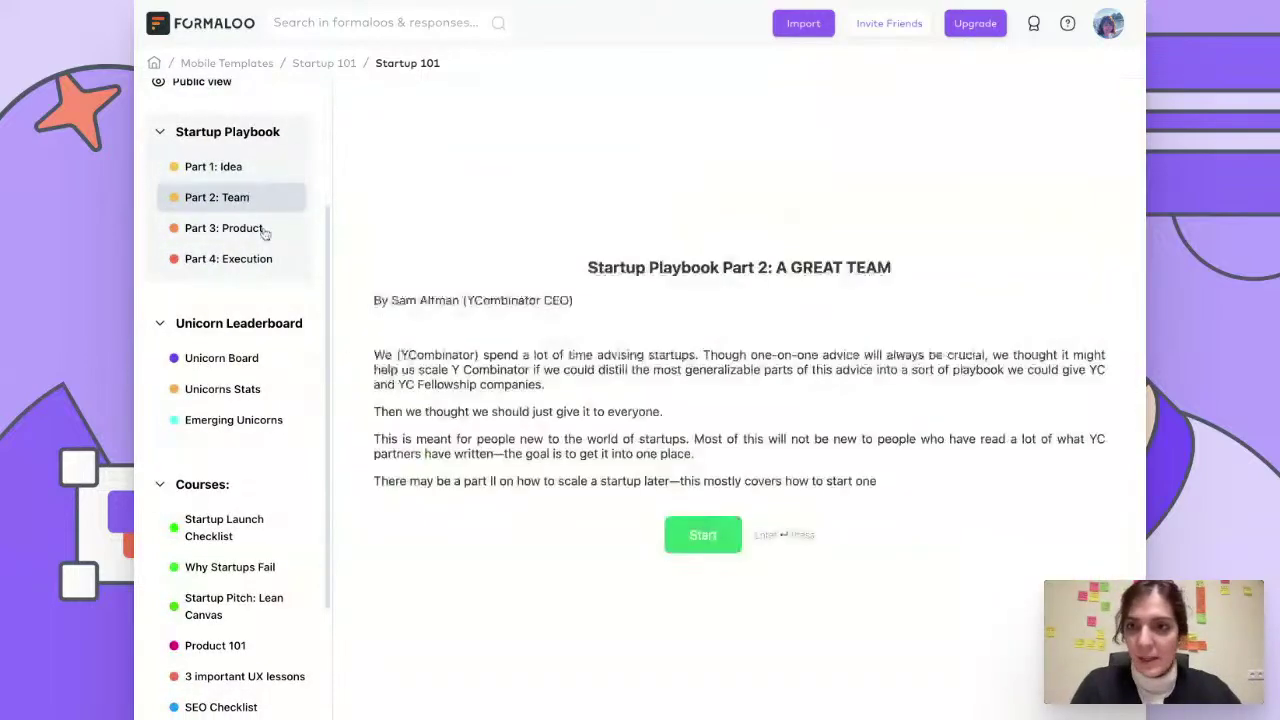
click(231, 234)
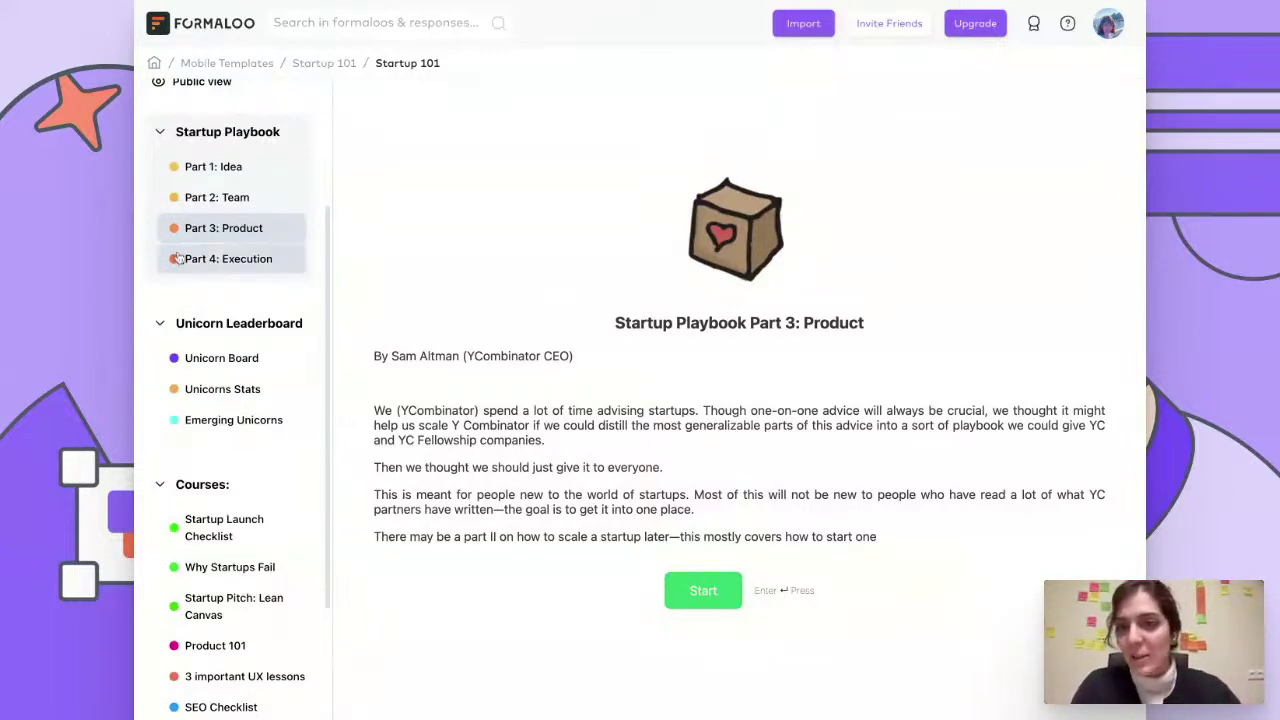
Open the Startup 101 app's edit mode to look at its menu structure and exit without changes.
scroll(215, 260, up, 3)
click(194, 147)
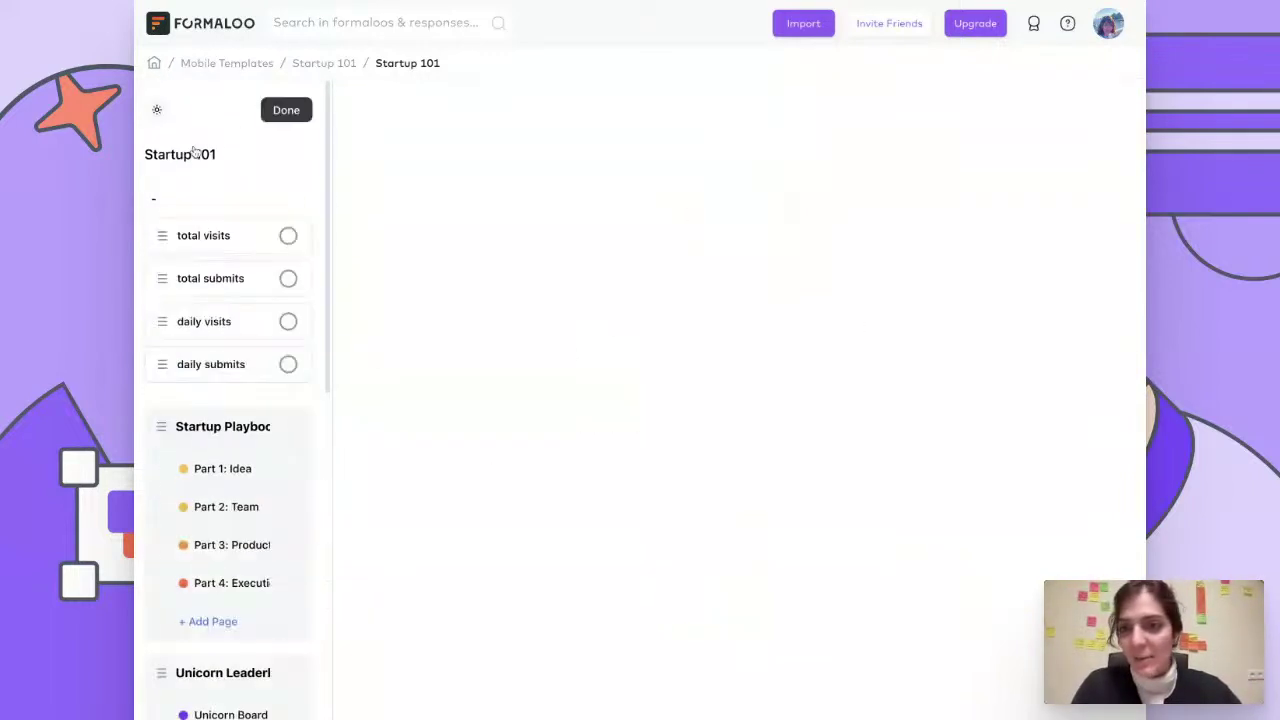
click(286, 110)
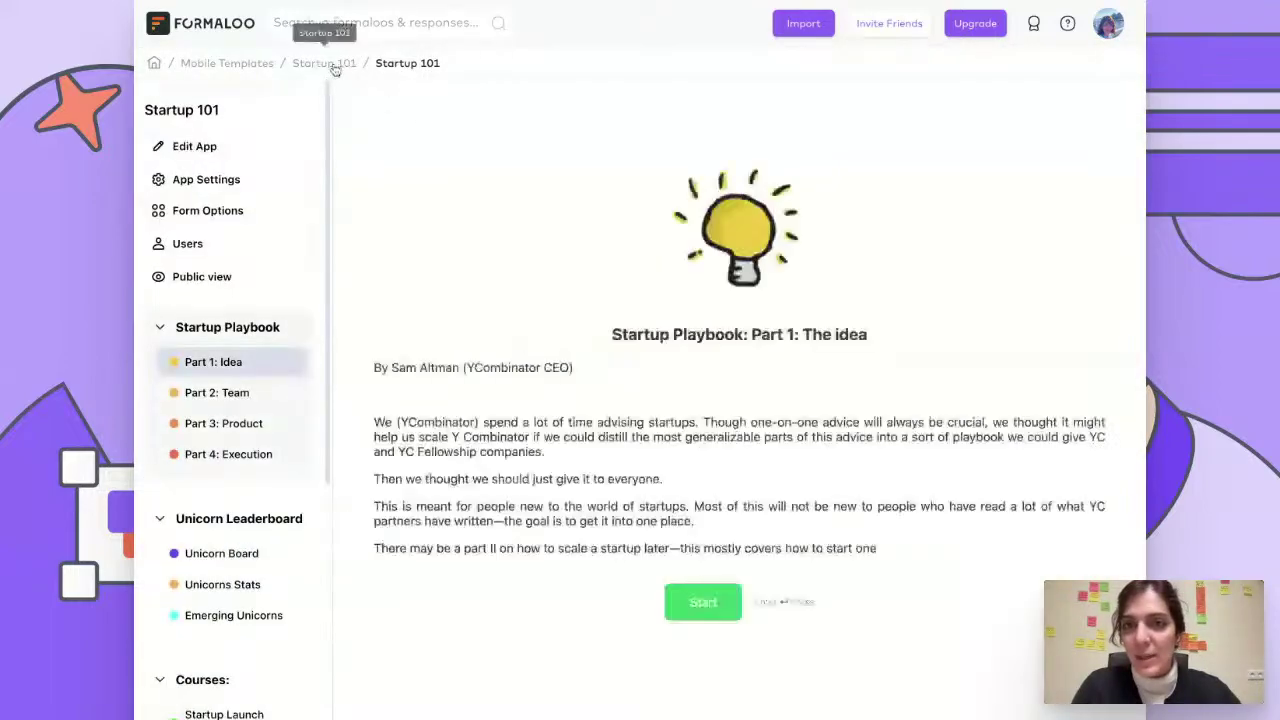
Return to the Startup 101 folder and open the Startup Playbook: Part 1: The idea form for editing.
click(334, 63)
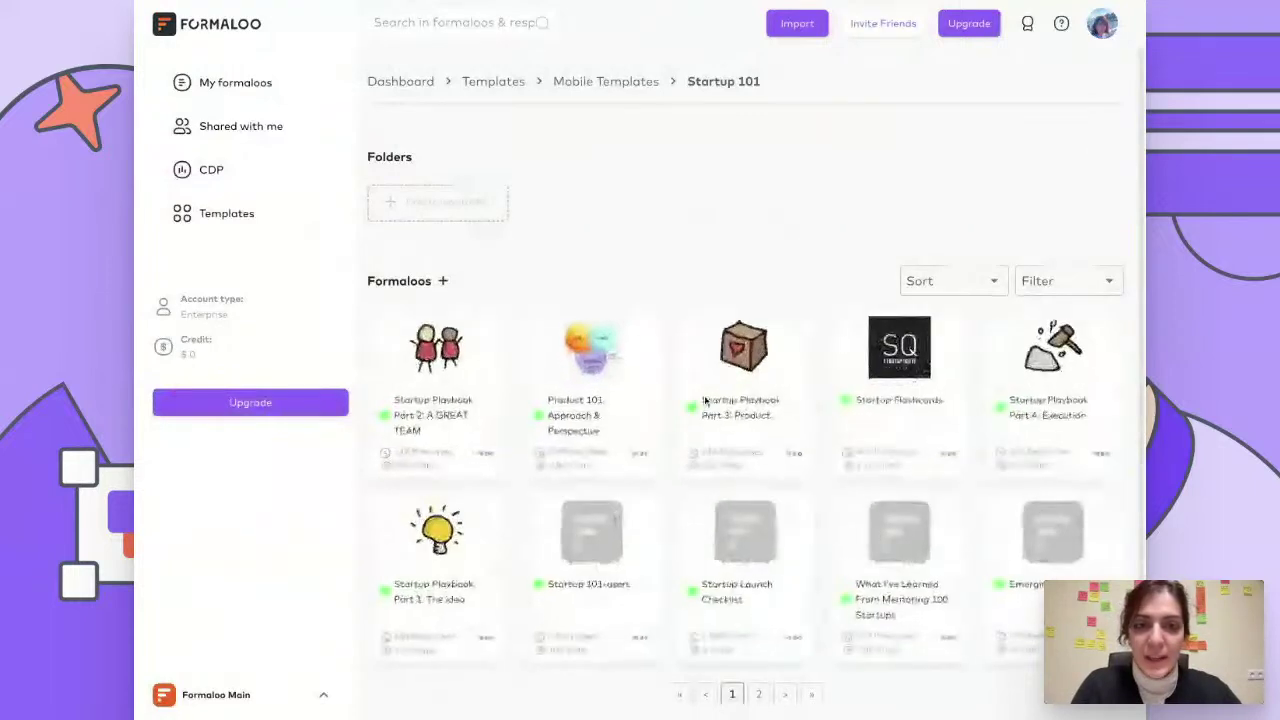
scroll(700, 420, down, 1)
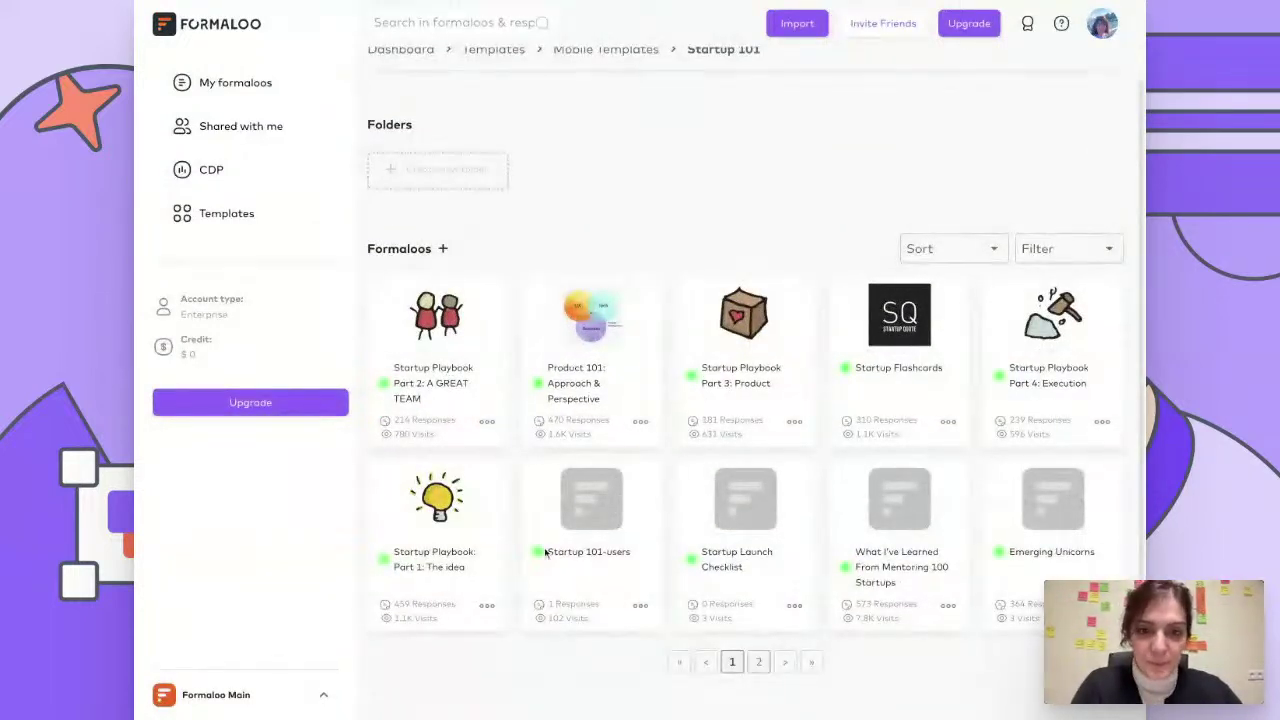
right_click(437, 313)
click(494, 252)
right_click(442, 527)
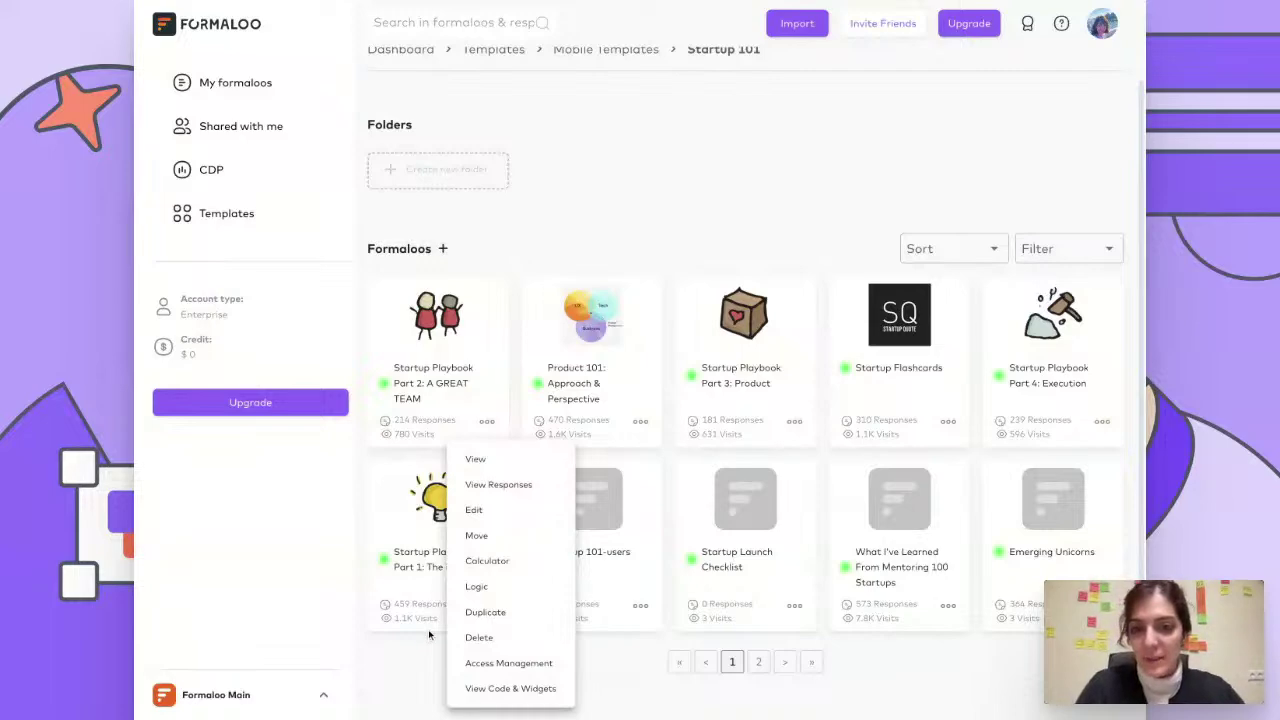
click(487, 519)
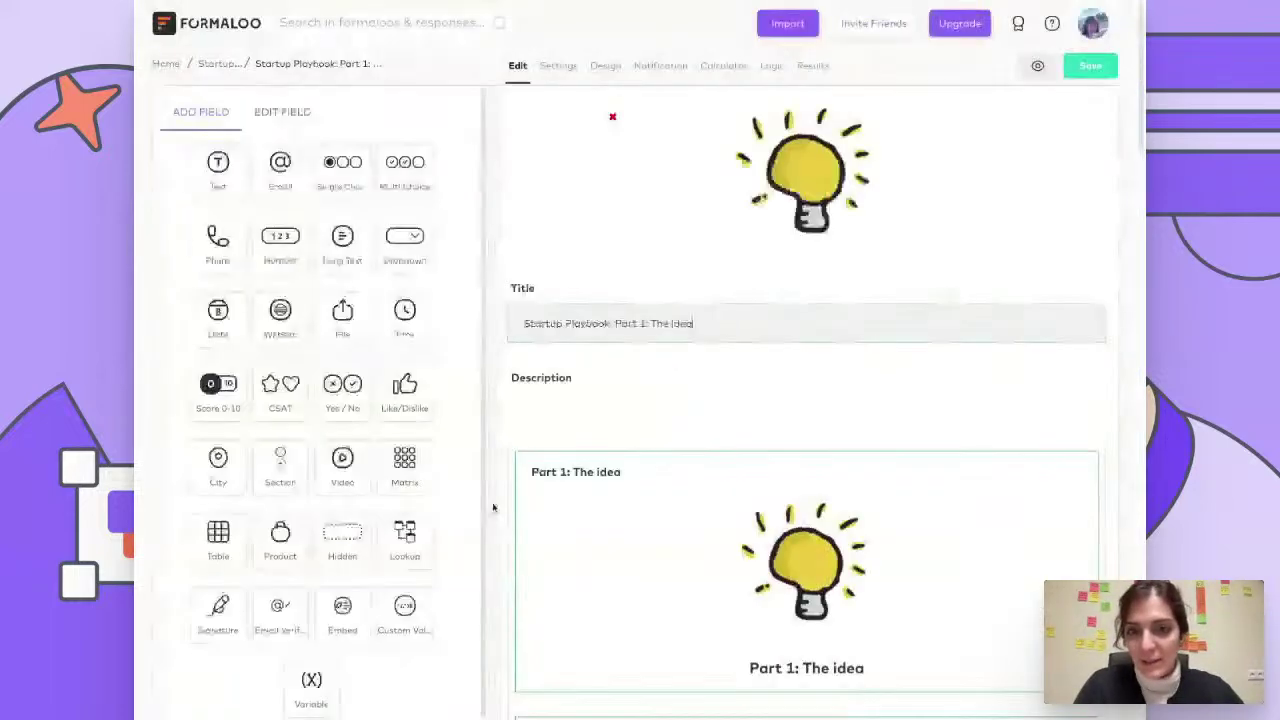
Inspect the field settings of the light bulb section at the start of the form and return to the field types.
scroll(750, 408, down, 3)
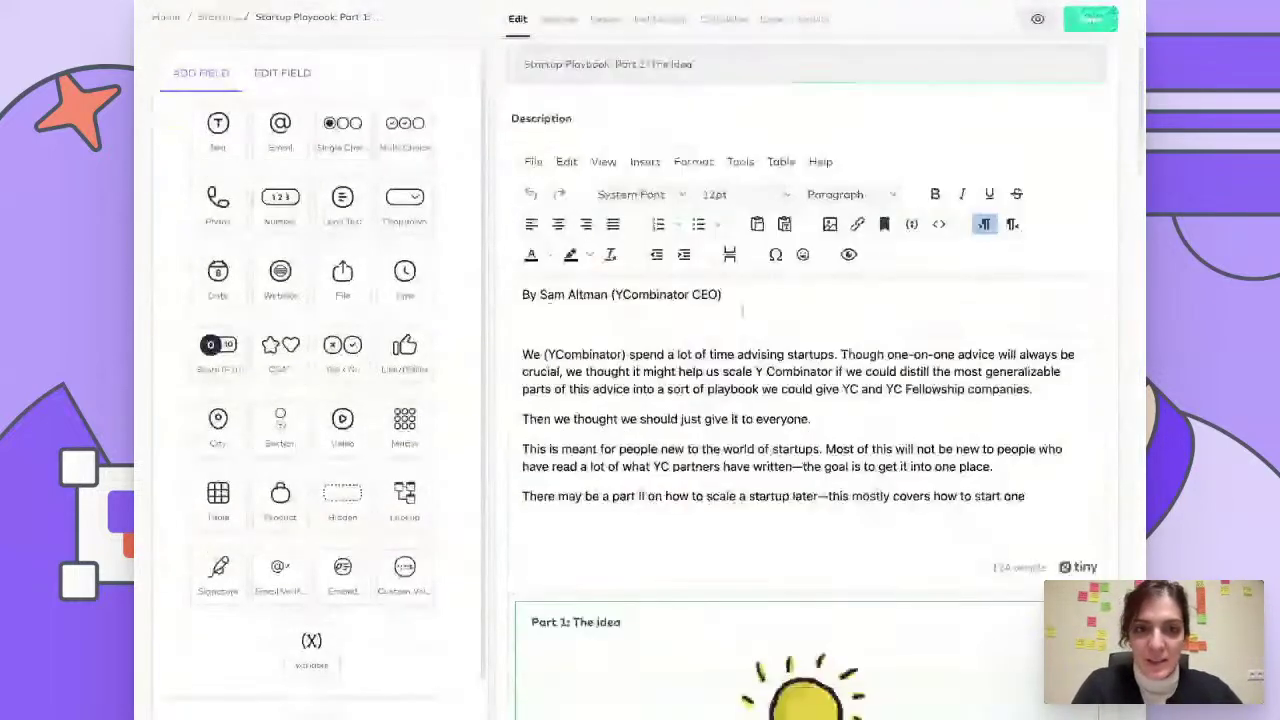
scroll(791, 517, down, 4)
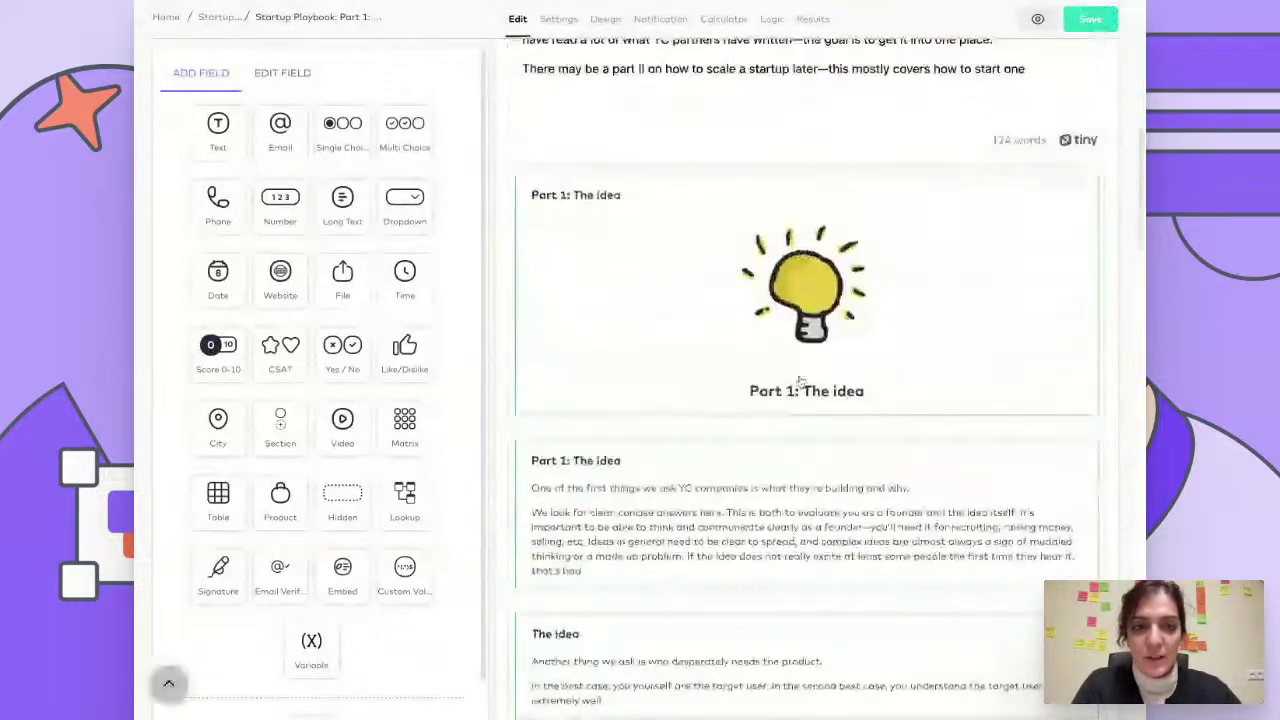
click(951, 290)
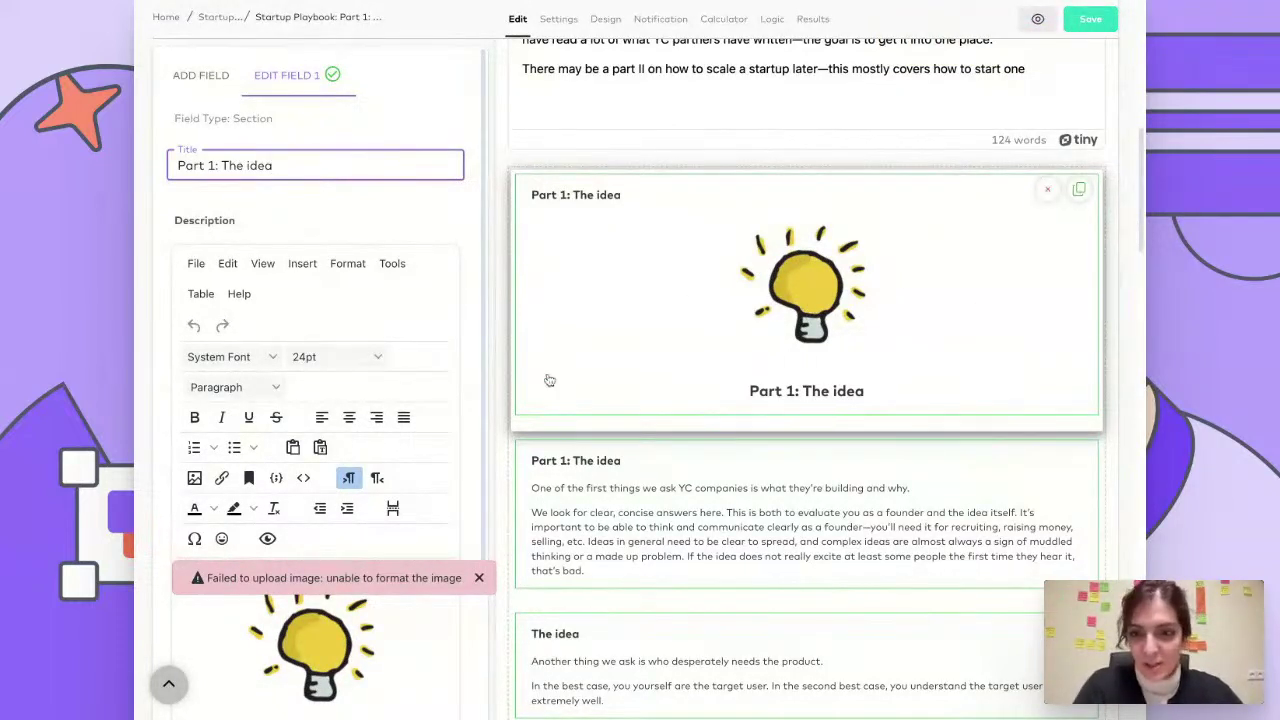
click(196, 76)
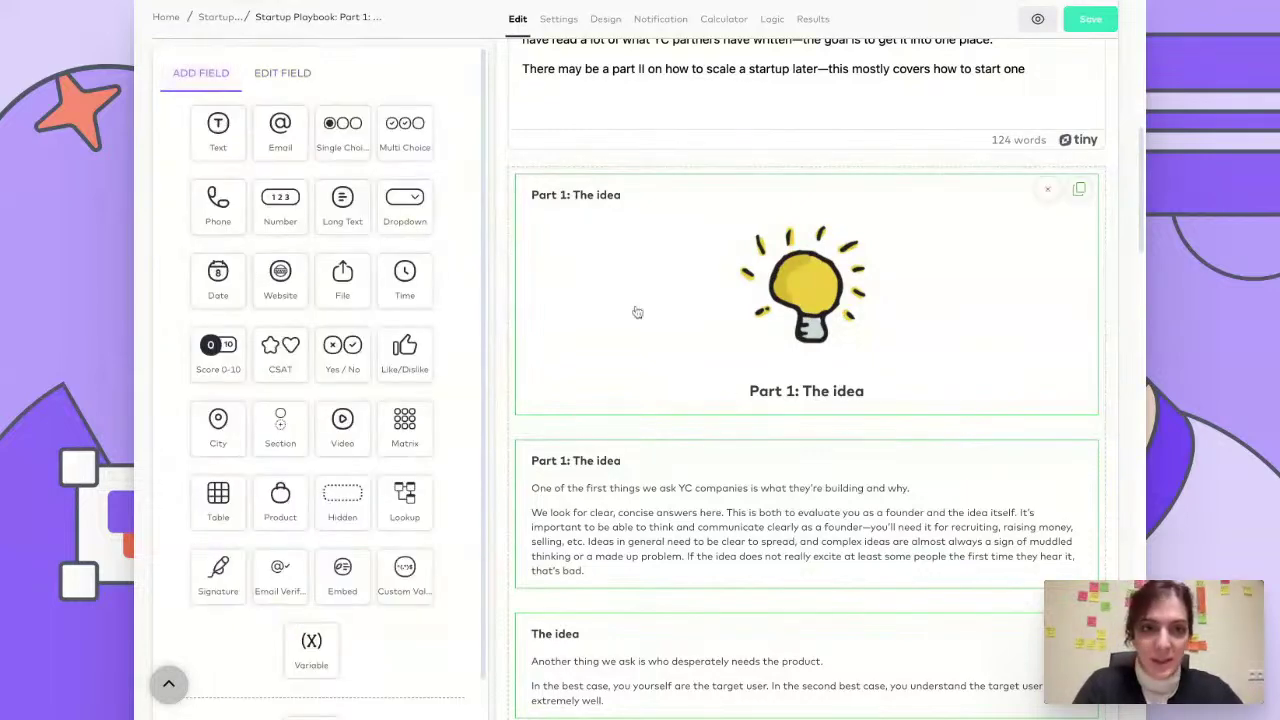
Inspect the field settings of the first two text sections below the light bulb section.
scroll(815, 285, down, 3)
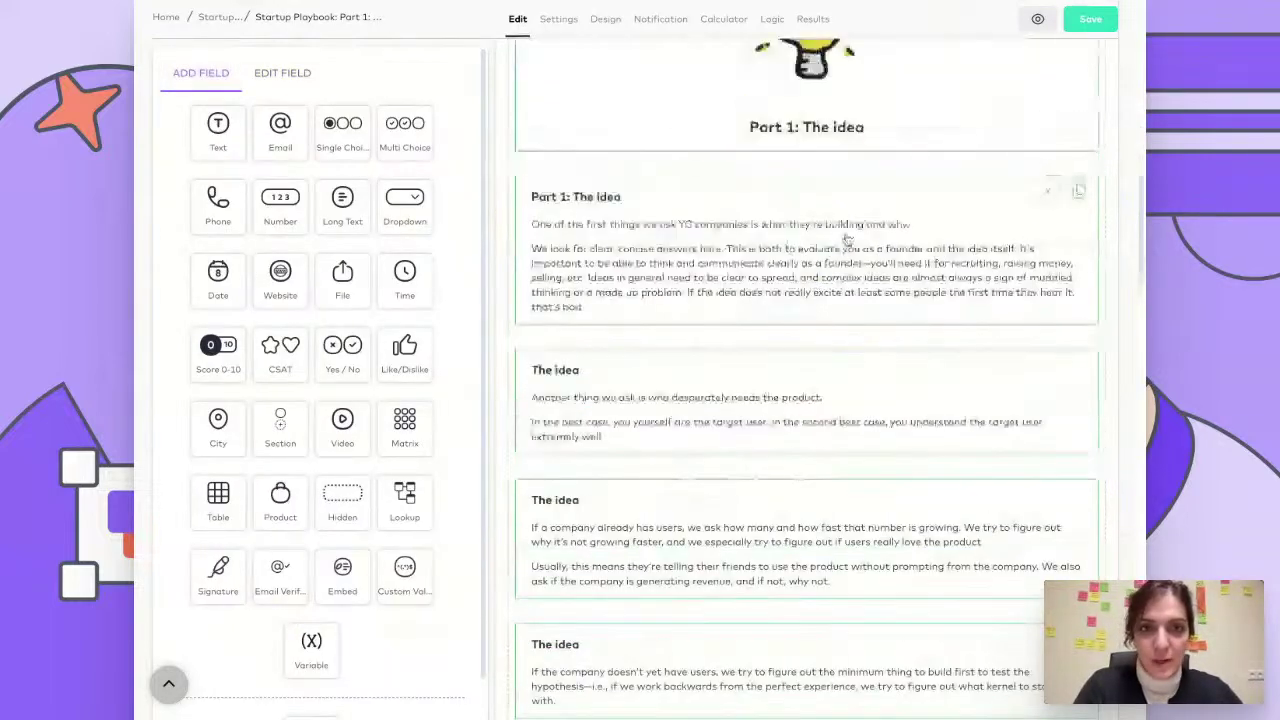
scroll(820, 237, down, 1)
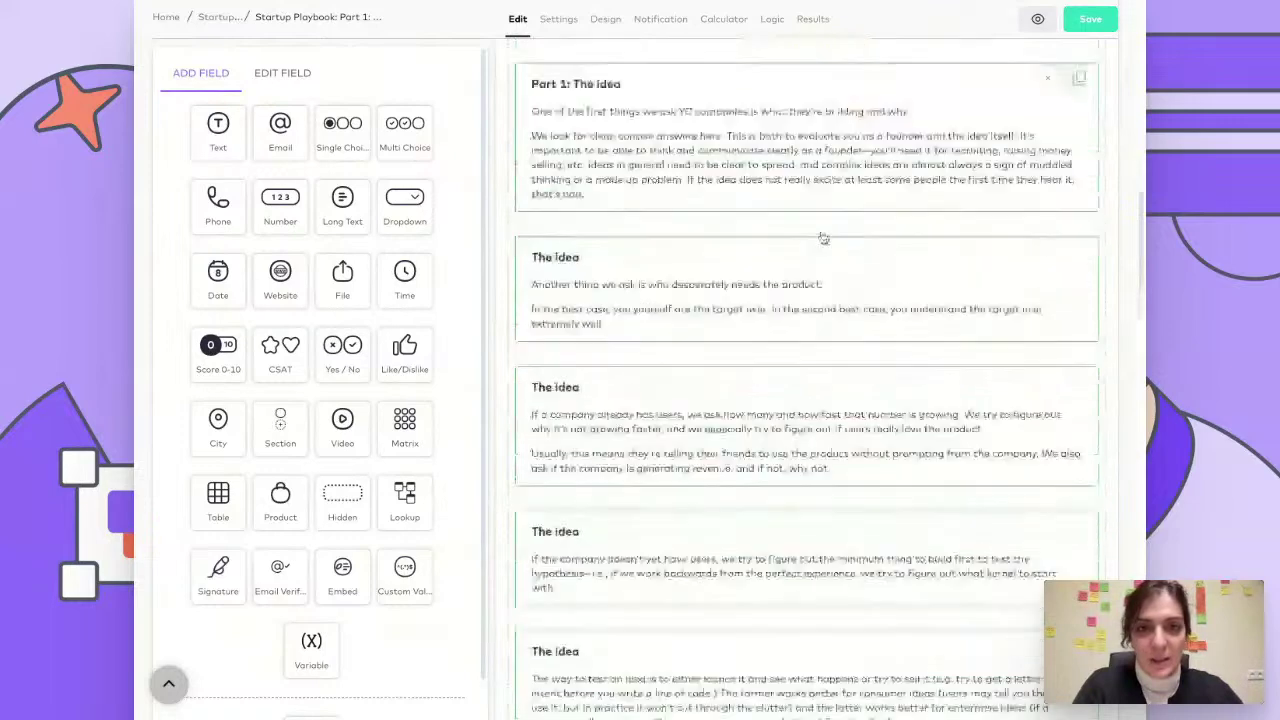
click(816, 145)
scroll(384, 340, down, 3)
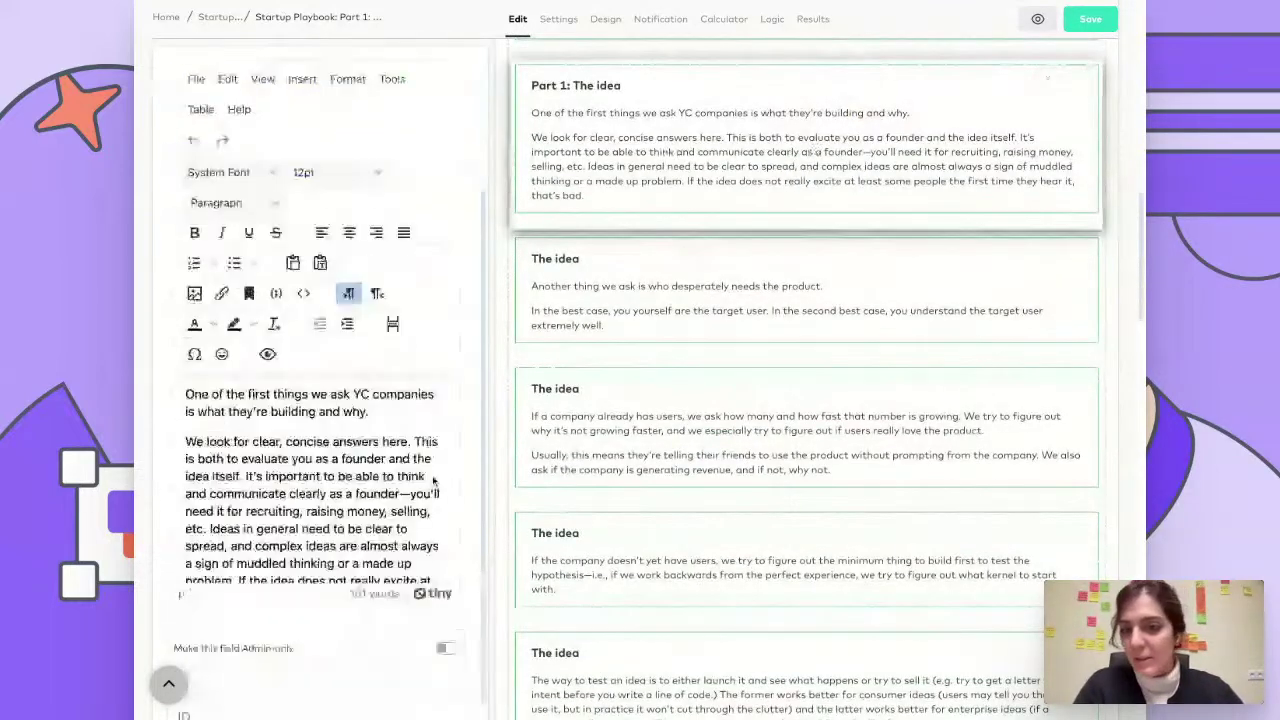
click(708, 295)
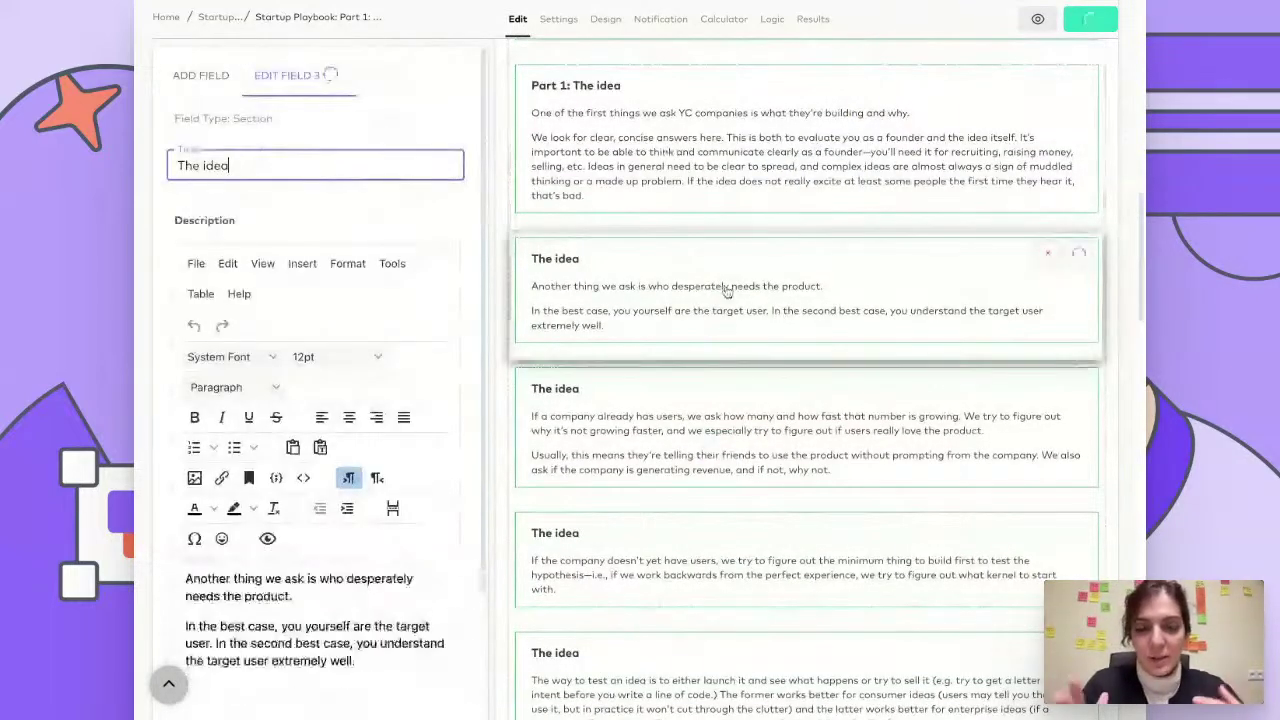
Inspect the settings of the CSAT rating question at the end of the form and return to the field types.
scroll(727, 289, down, 2)
scroll(727, 289, down, 10)
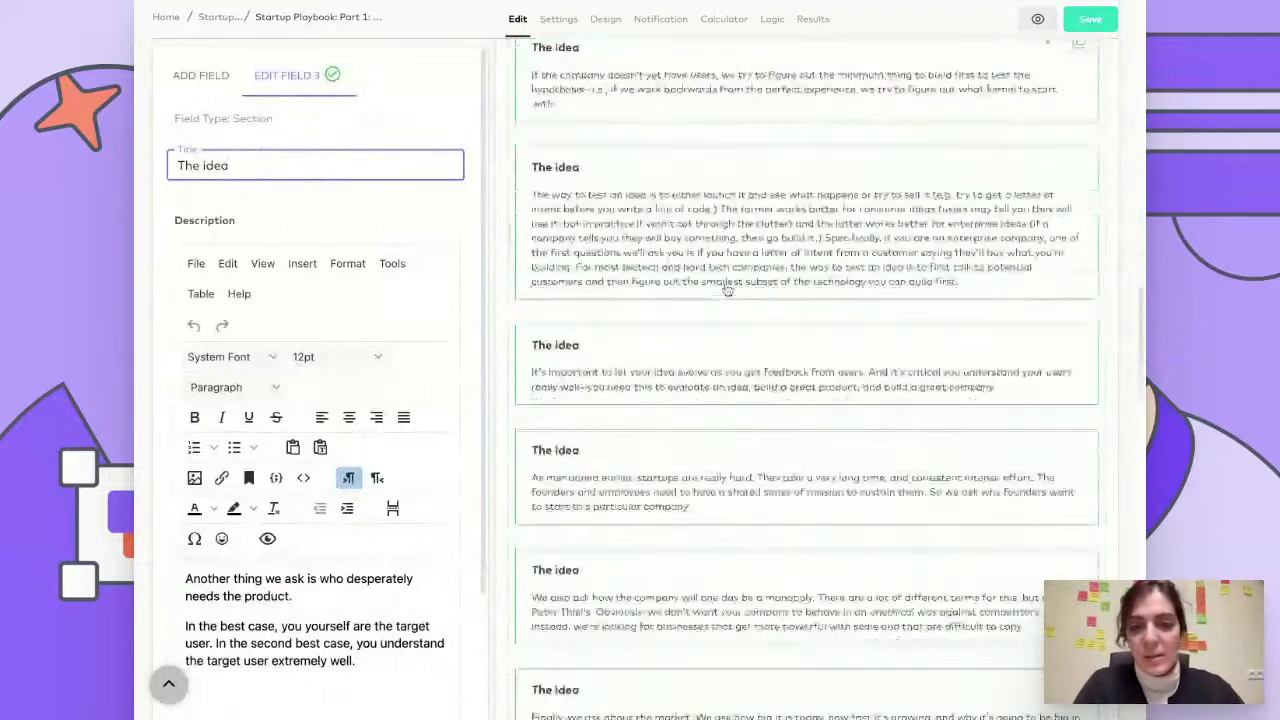
scroll(807, 380, down, 5)
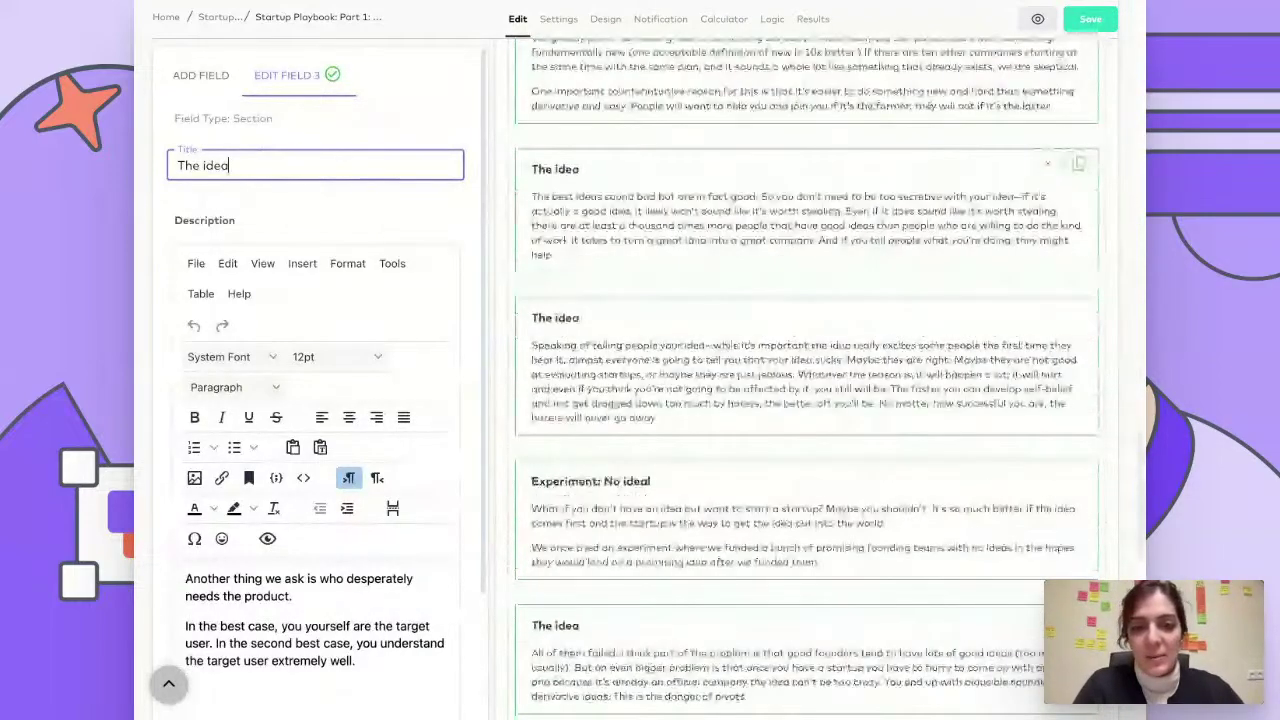
scroll(807, 380, down, 4)
click(640, 545)
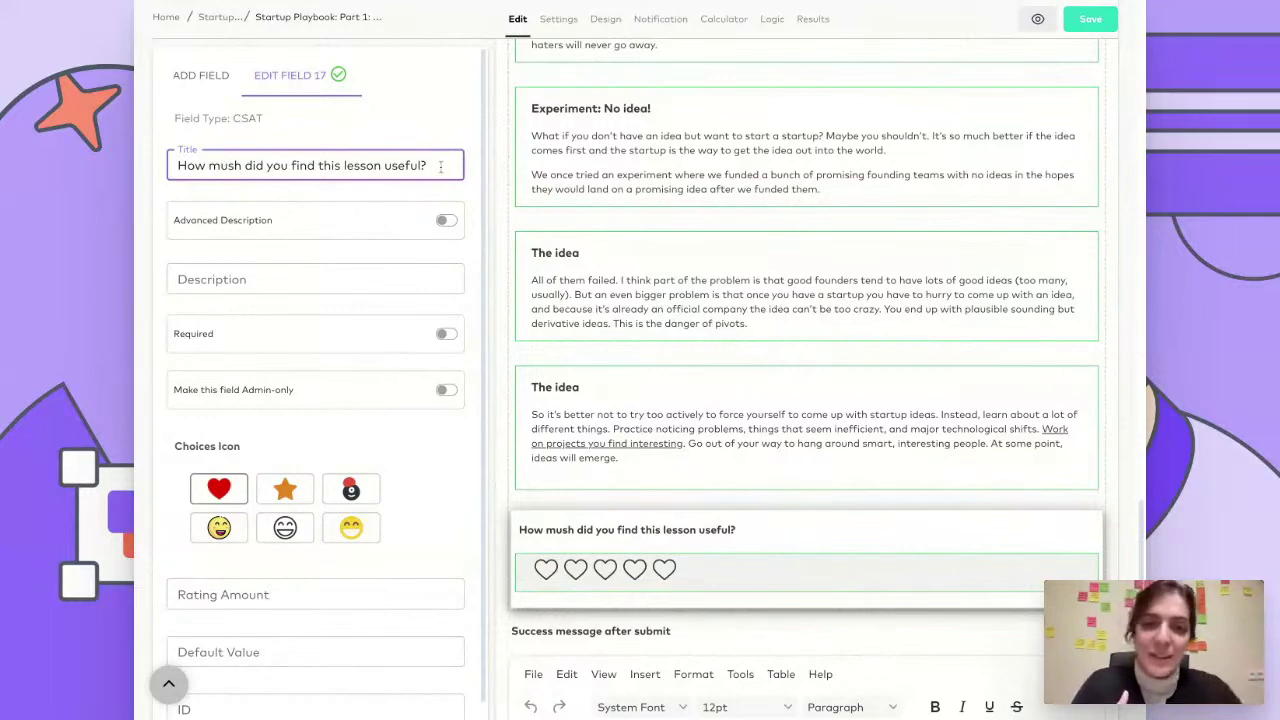
click(205, 95)
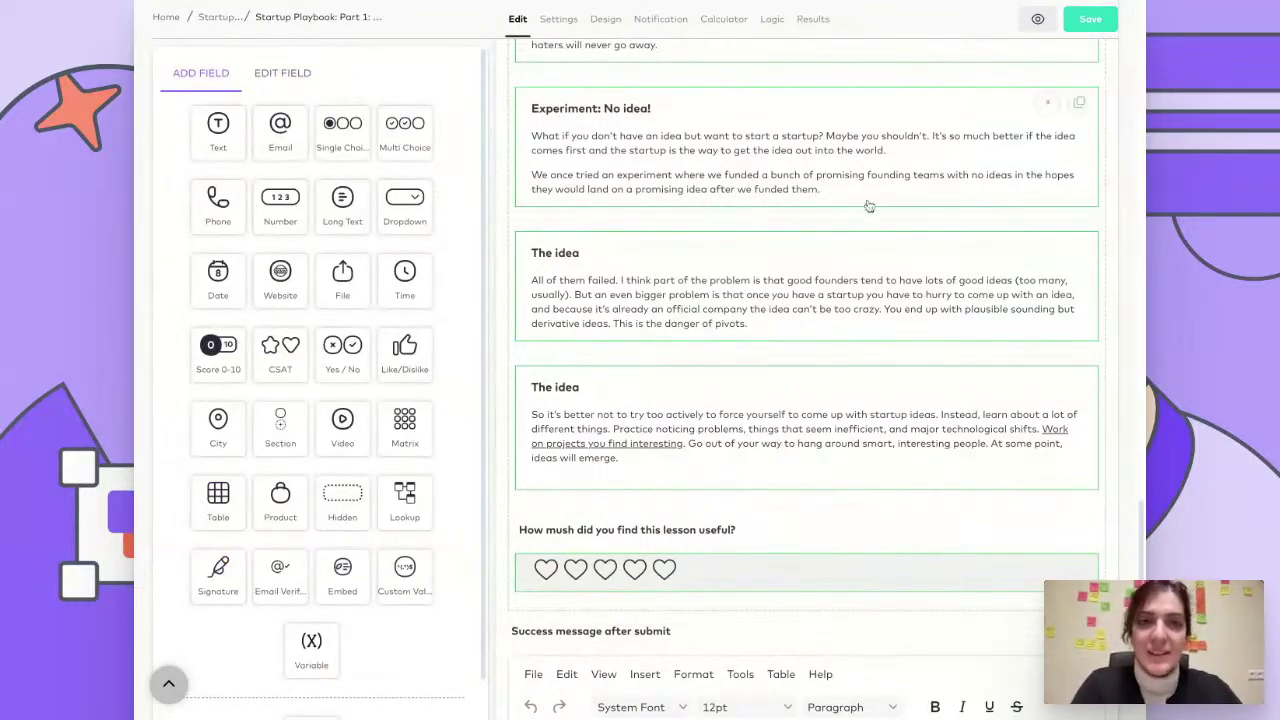
scroll(869, 206, up, 15)
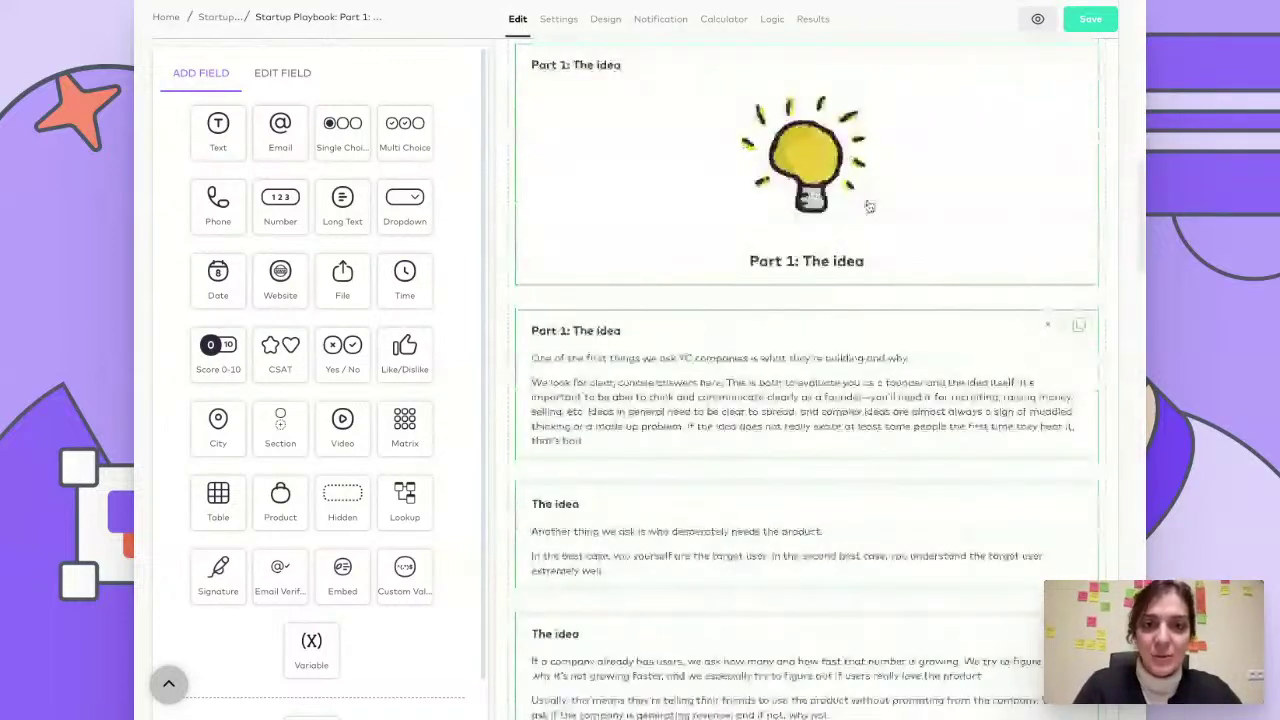
scroll(869, 206, up, 5)
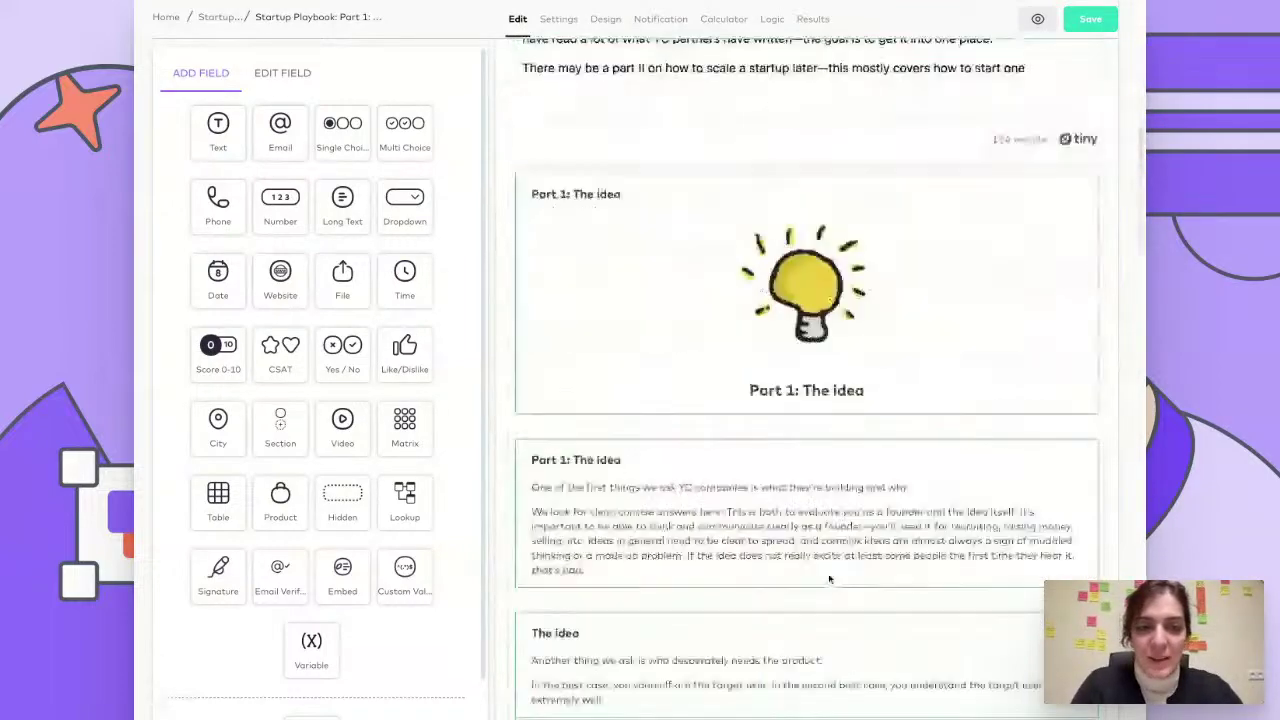
scroll(829, 580, down, 20)
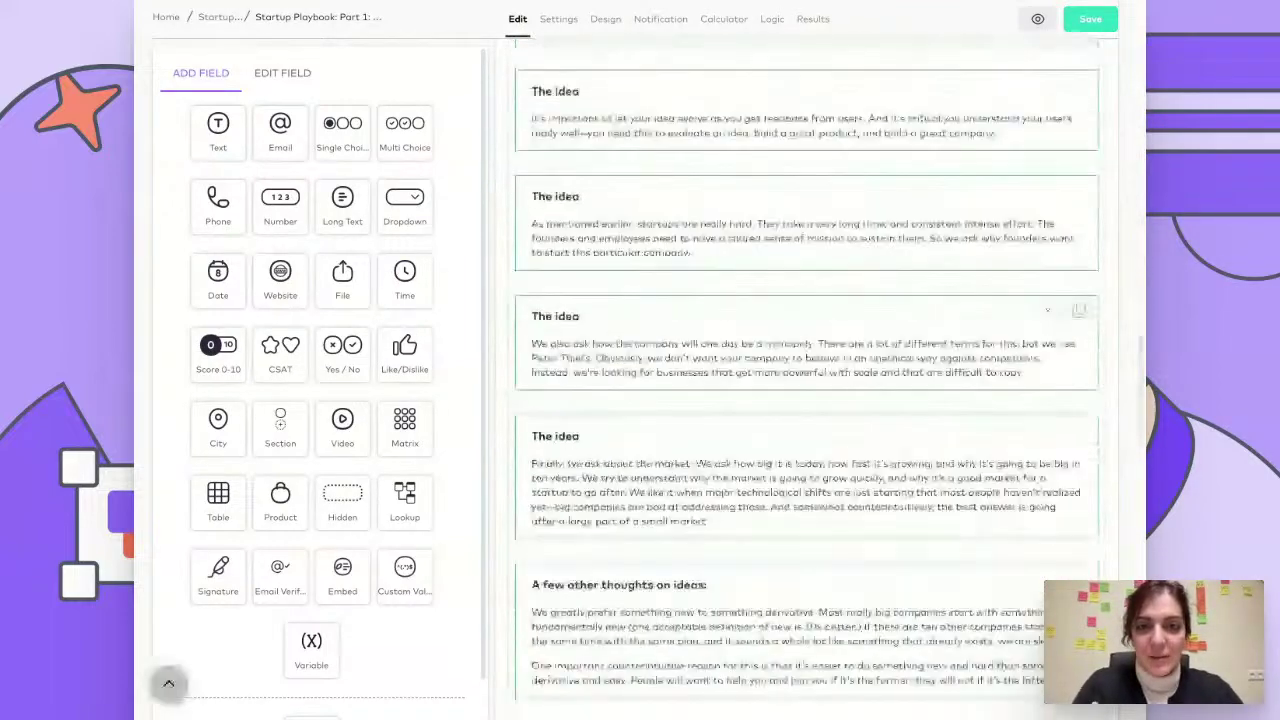
scroll(806, 380, down, 2)
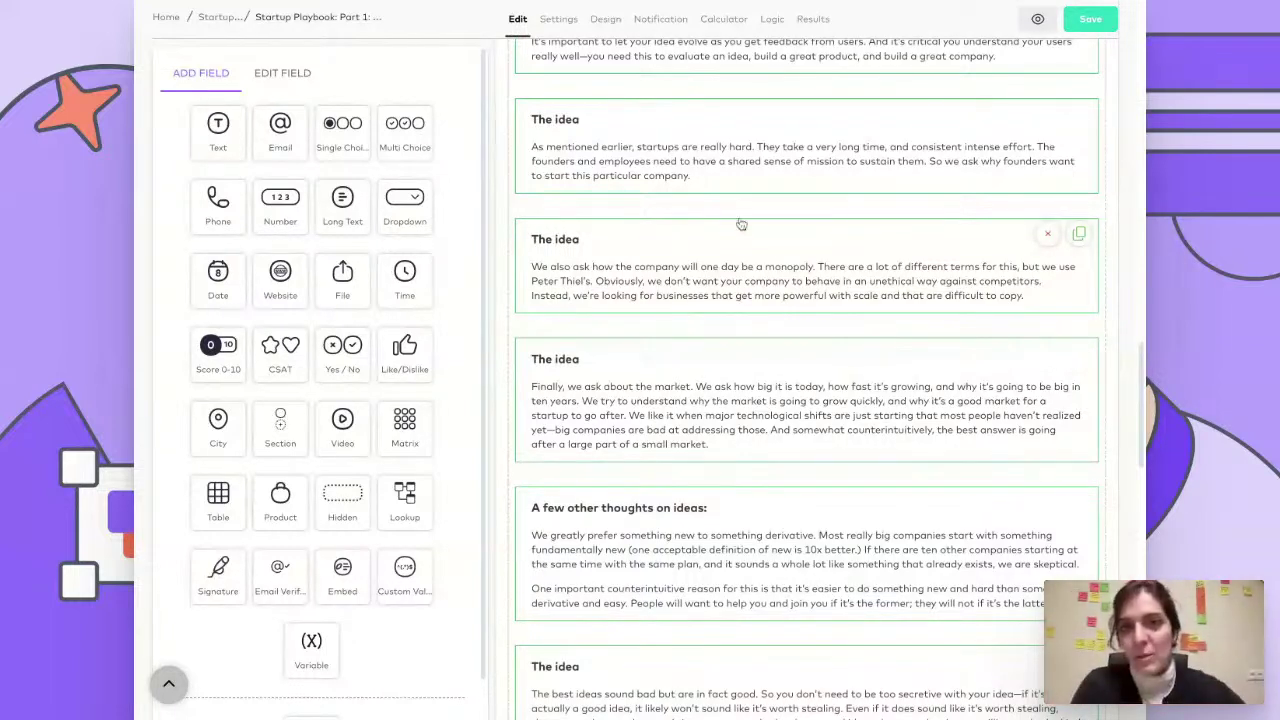
Examine the Custom JS script in the form's settings and collapse that section again.
click(558, 20)
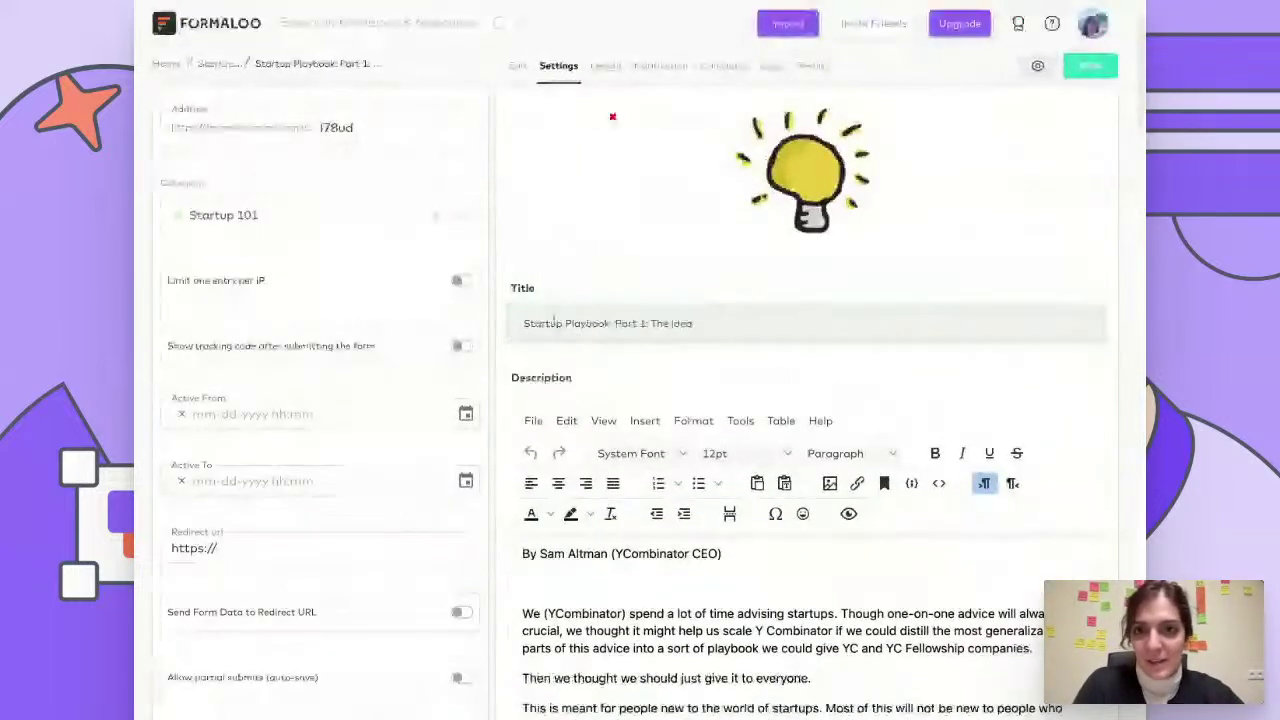
scroll(558, 20, down, 2)
scroll(564, 309, down, 5)
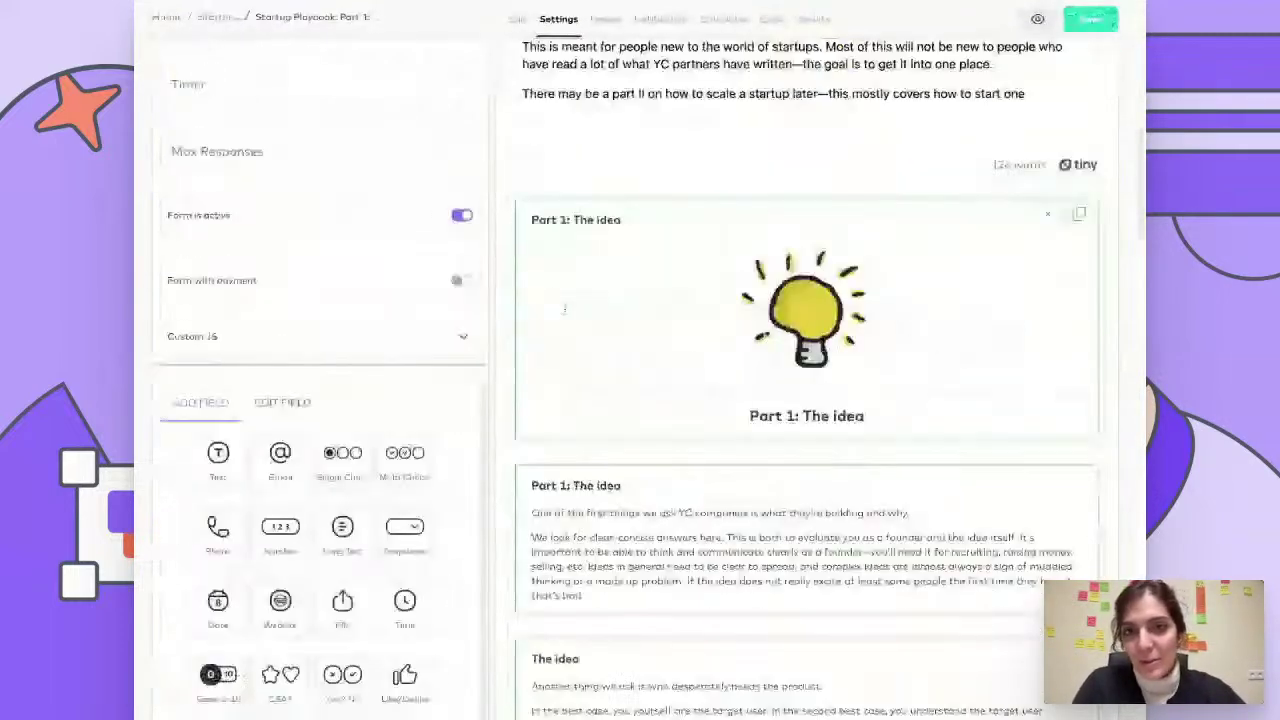
click(423, 334)
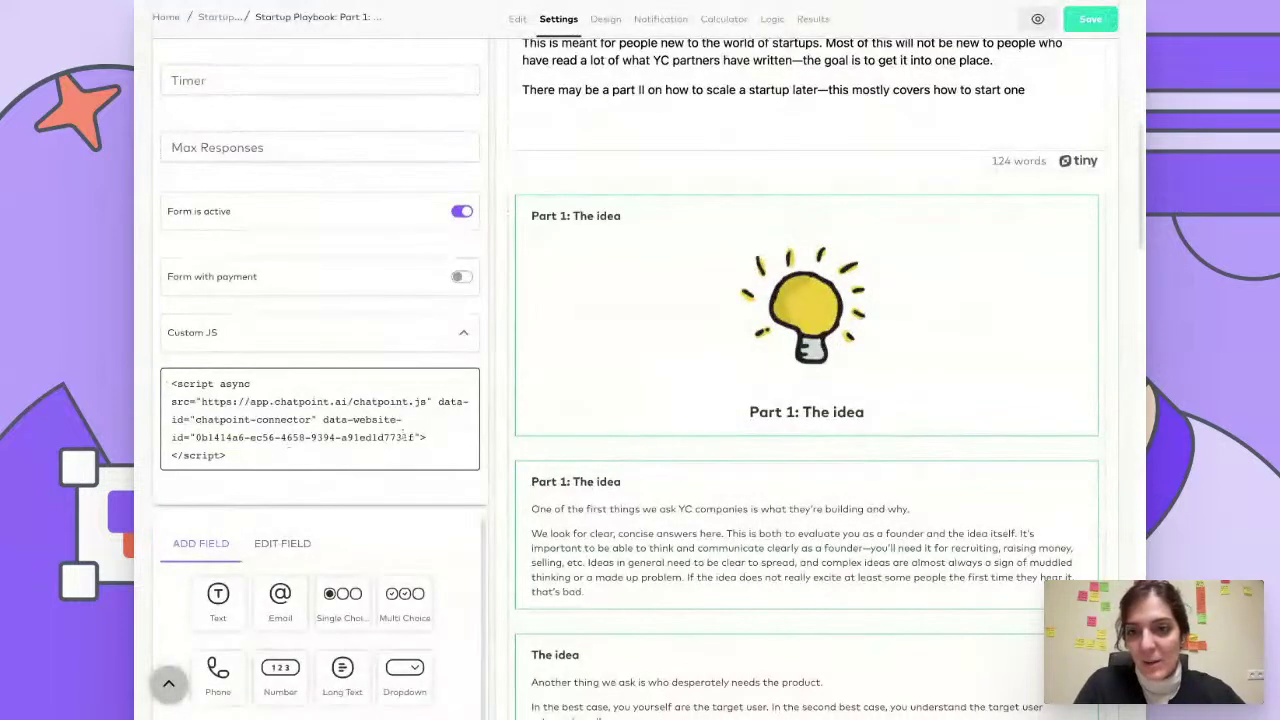
click(367, 340)
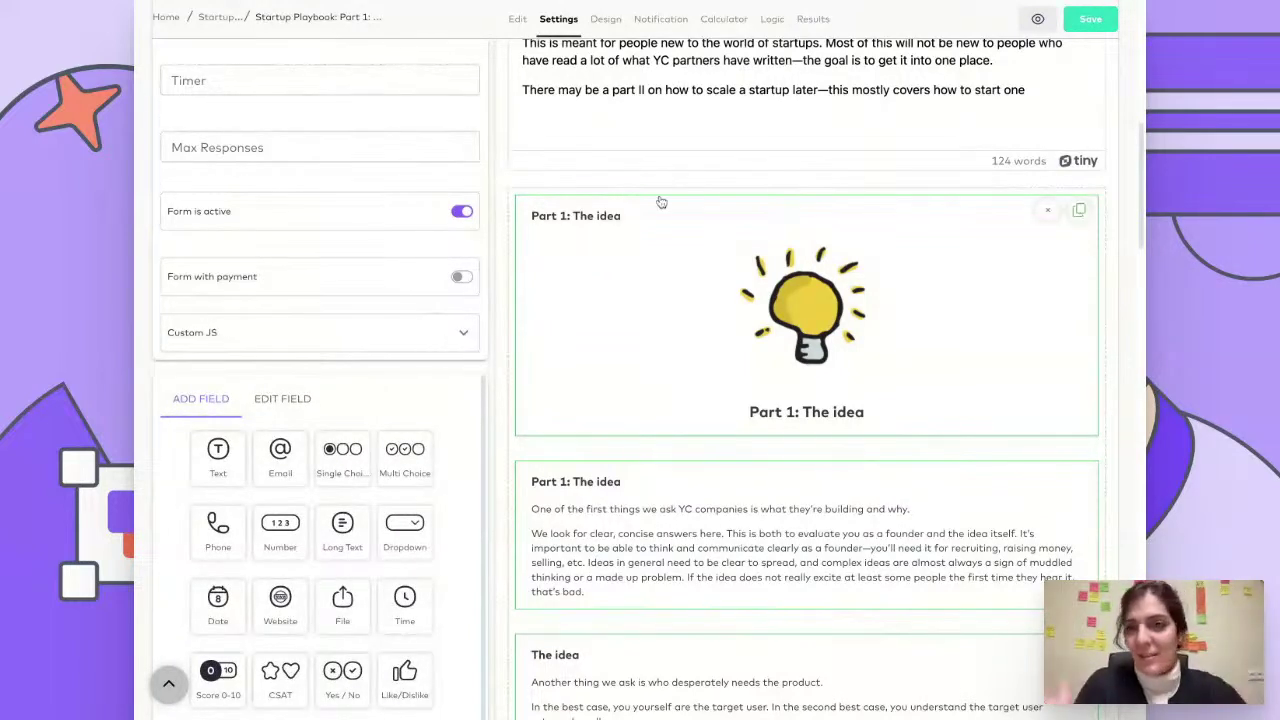
Return to the Startup 101 folder and open the Startup 101 app from its second page.
scroll(660, 202, up, 7)
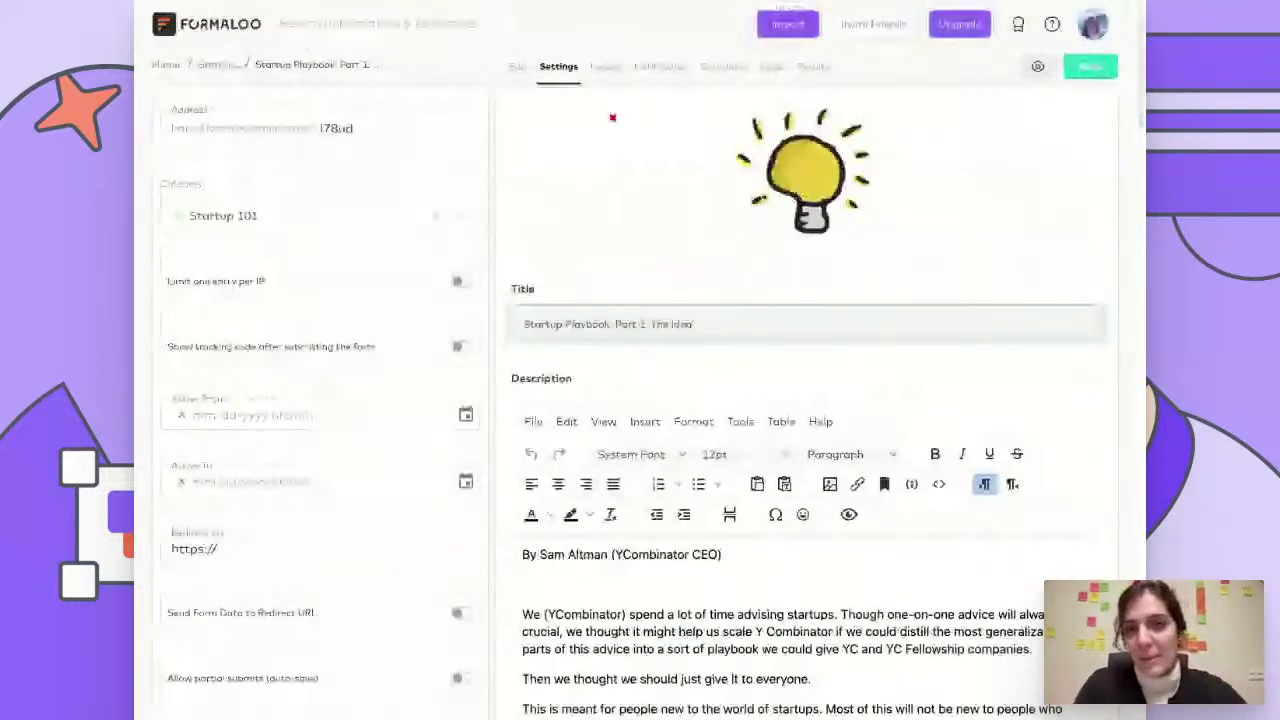
click(208, 66)
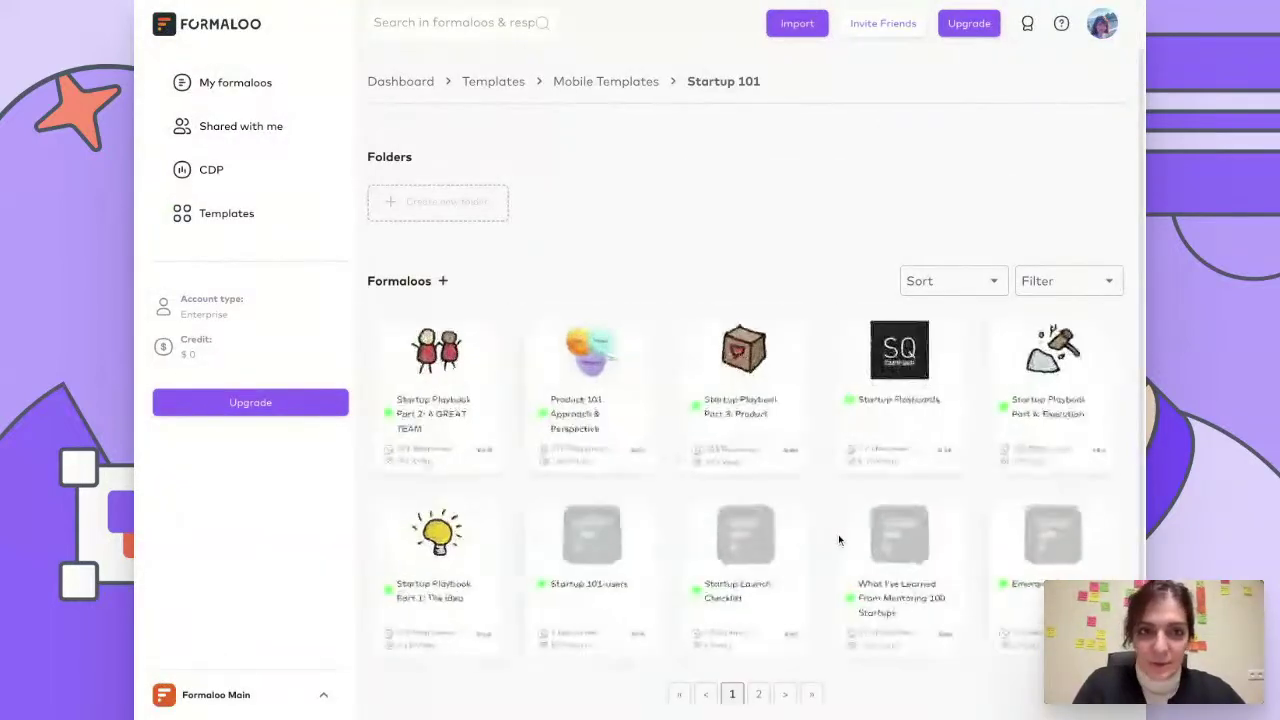
scroll(820, 600, down, 1)
click(758, 662)
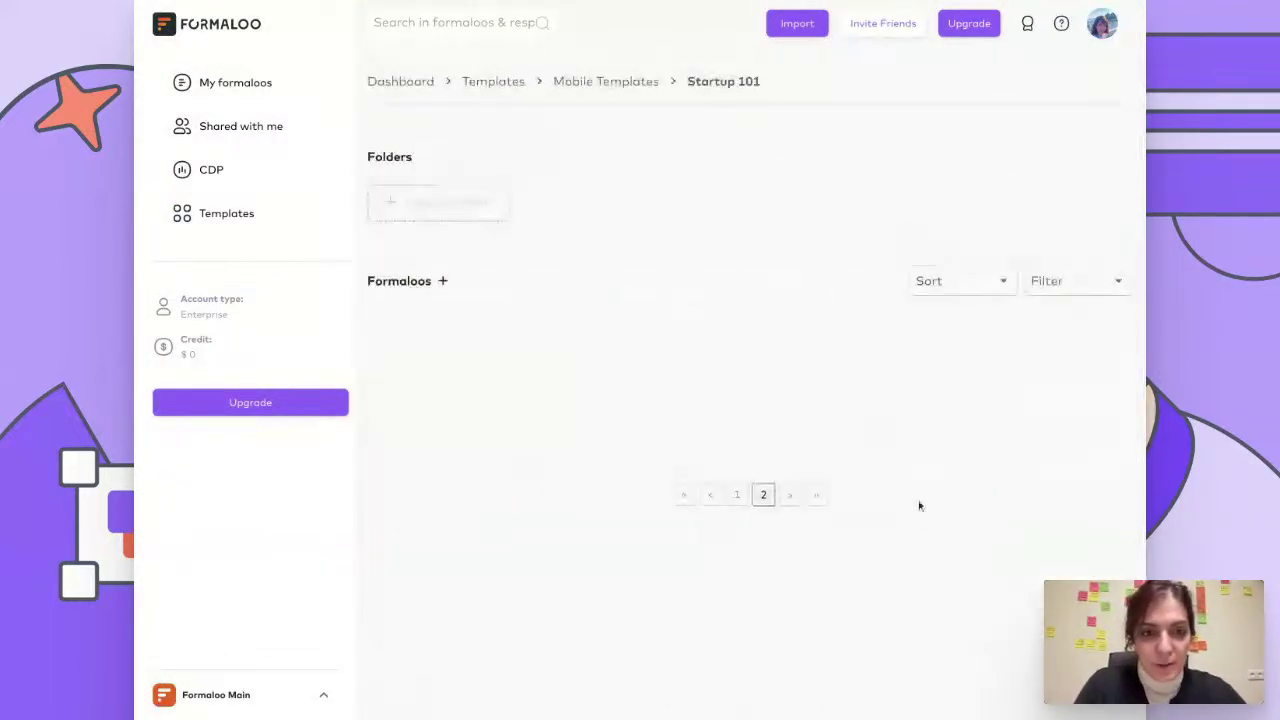
click(909, 364)
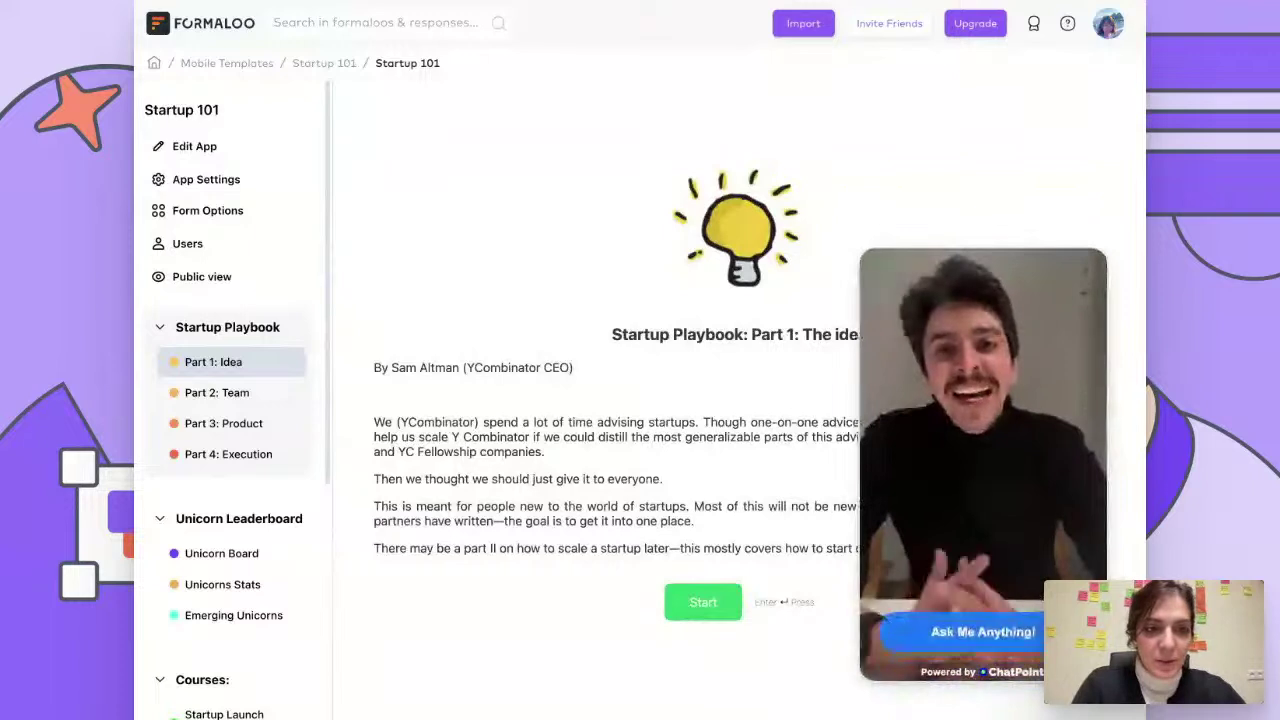
Shrink the chat video, return to the Startup 101 folder and open the Startup Playbook Part 1: The idea form for editing.
click(1087, 280)
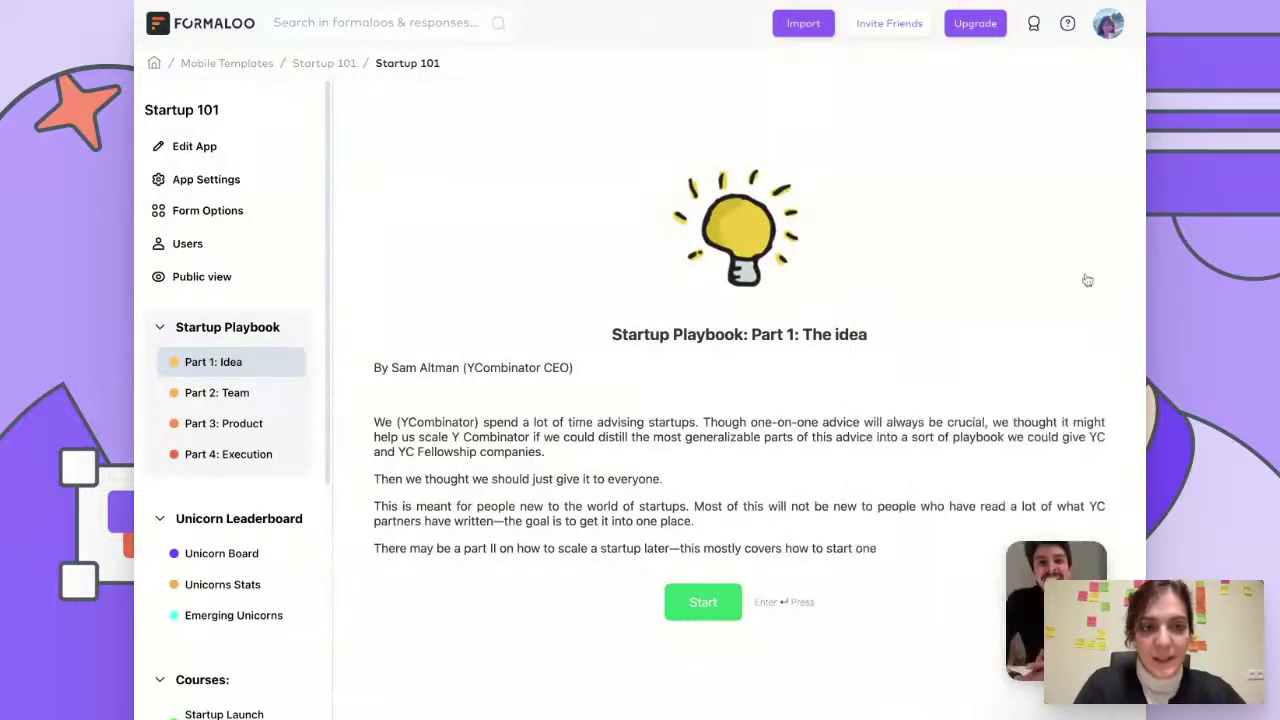
mouse_move(1070, 620)
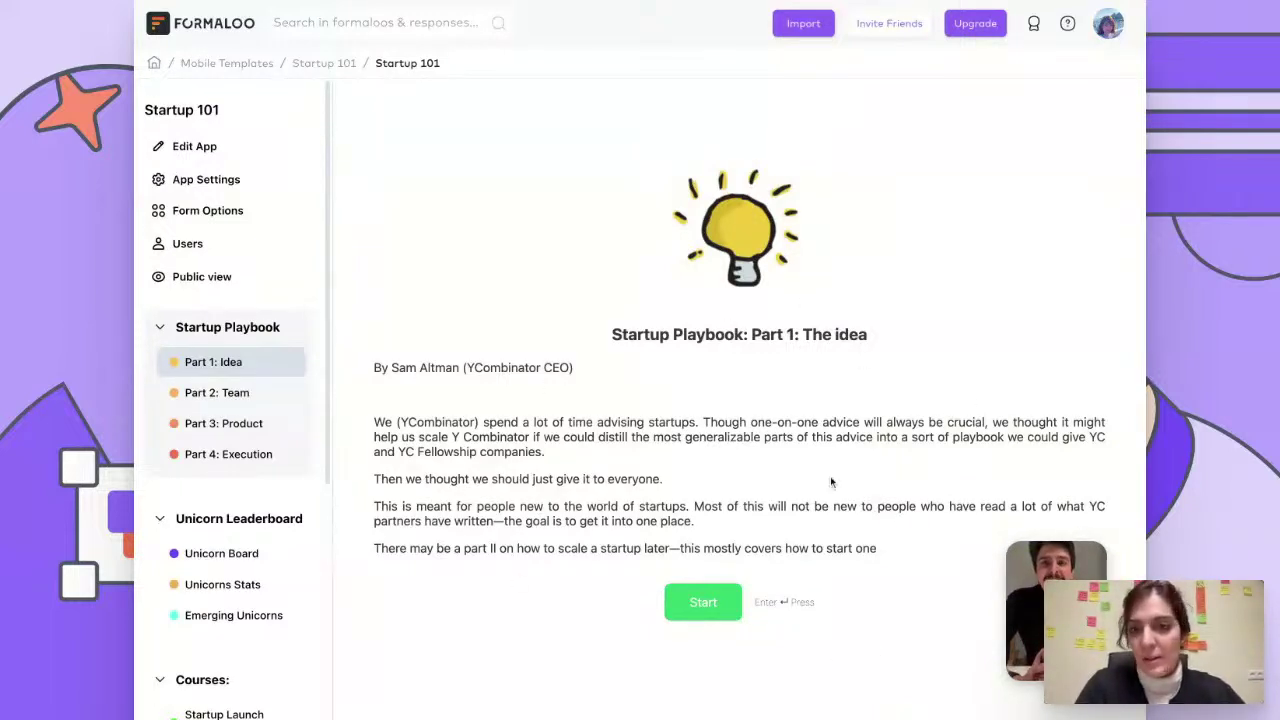
click(337, 65)
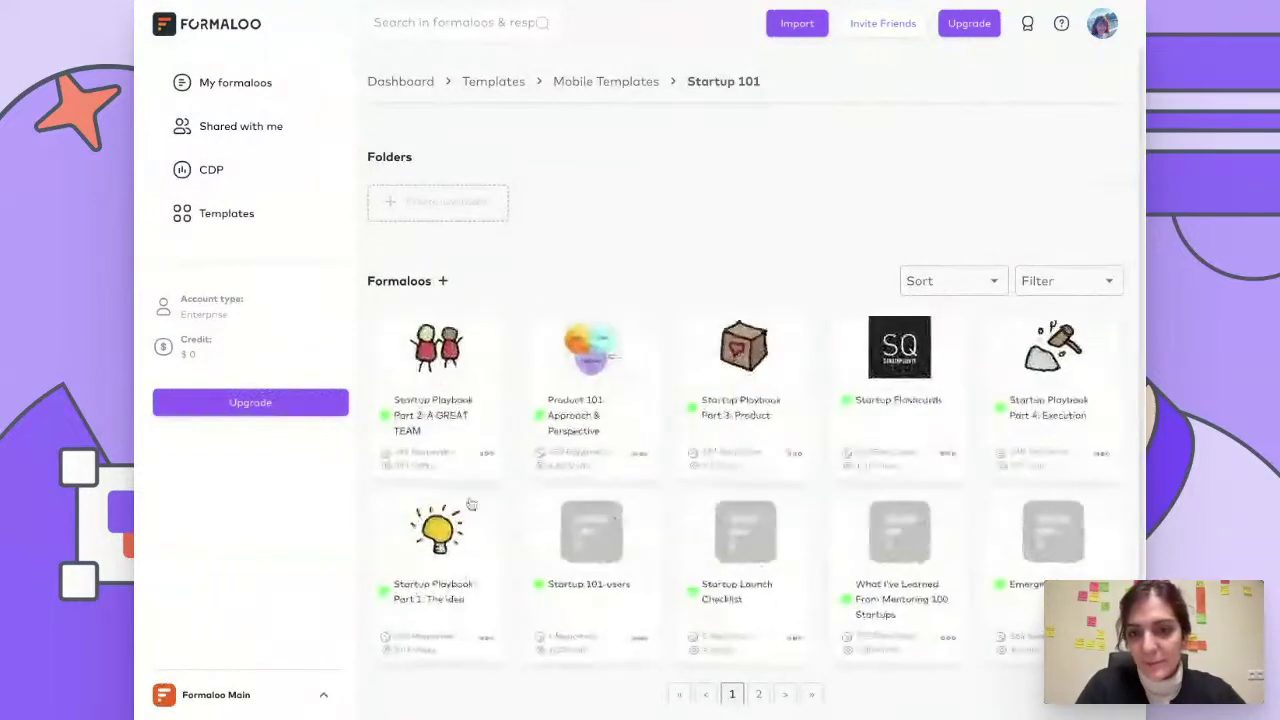
click(486, 636)
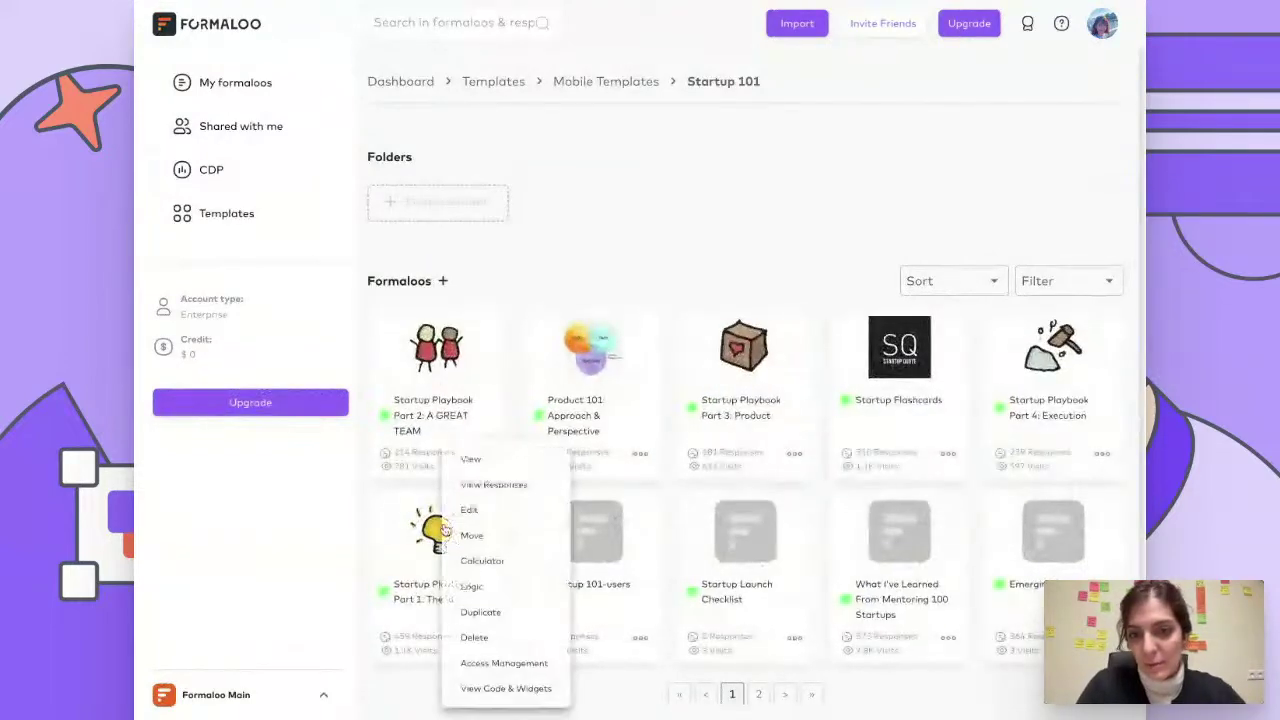
click(470, 510)
scroll(649, 498, down, 10)
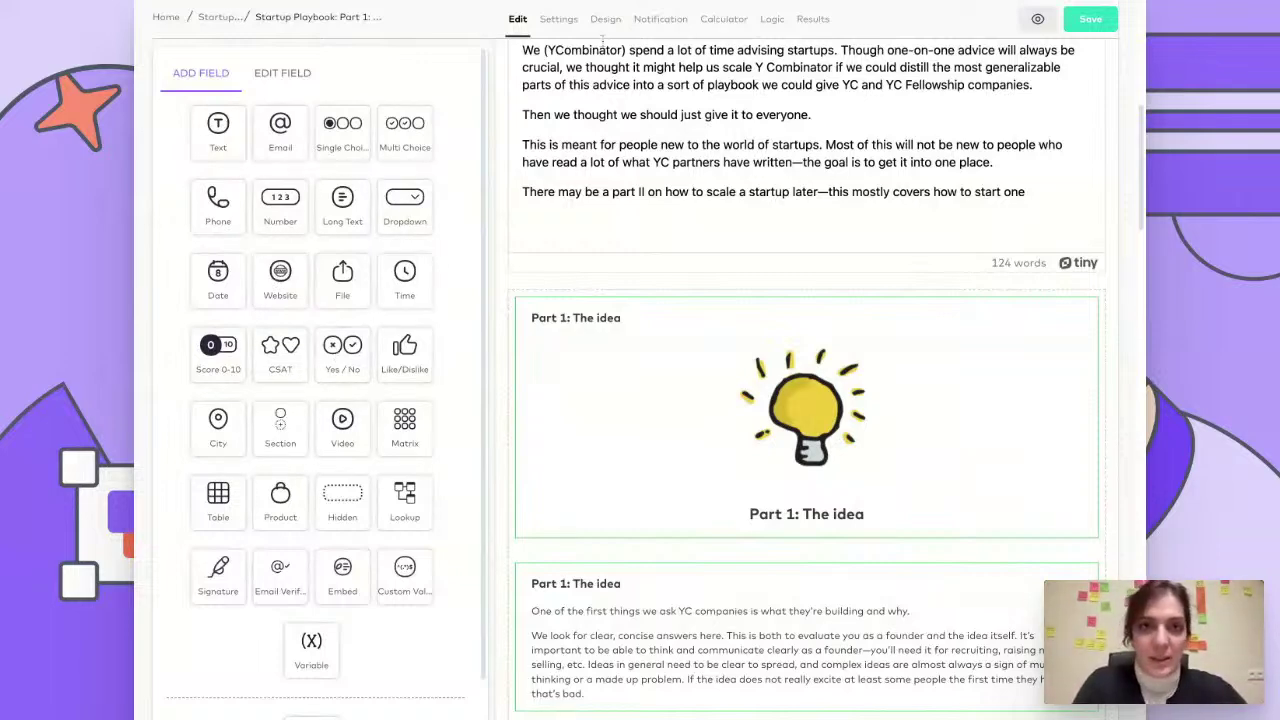
Review the general settings and the notification options of the Part 1: The idea form.
click(568, 24)
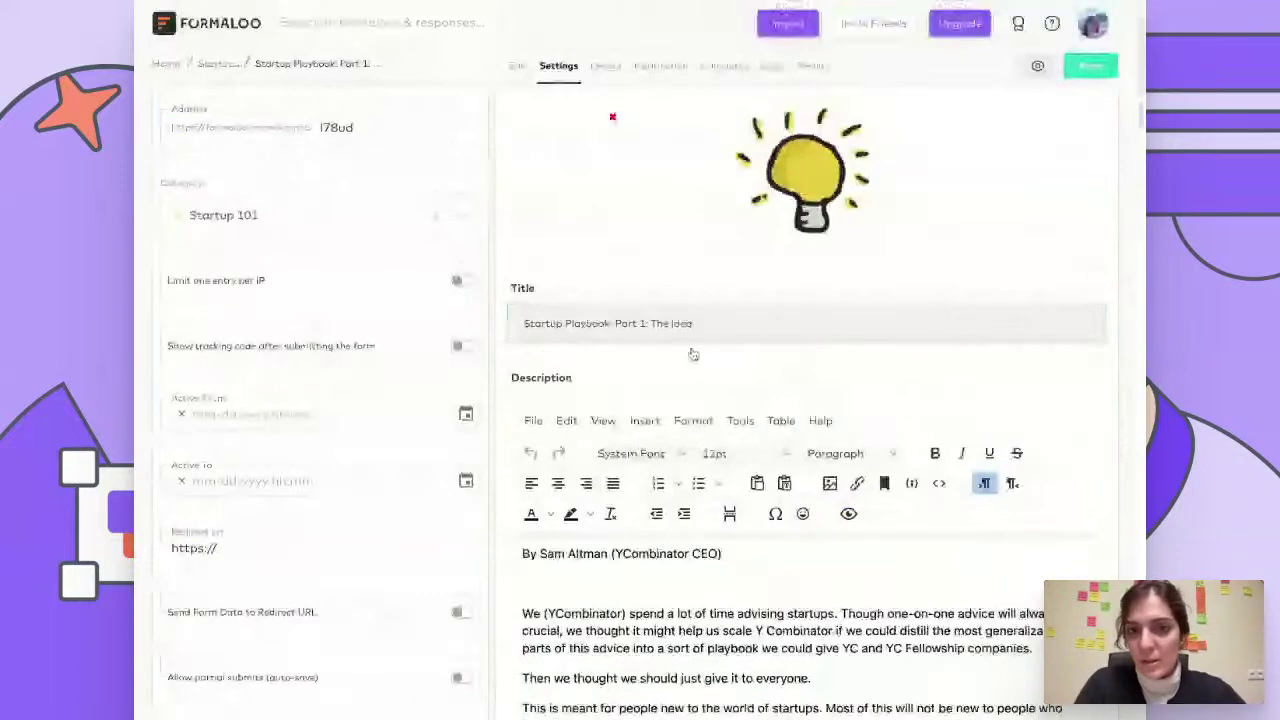
scroll(738, 307, down, 1)
scroll(738, 307, down, 10)
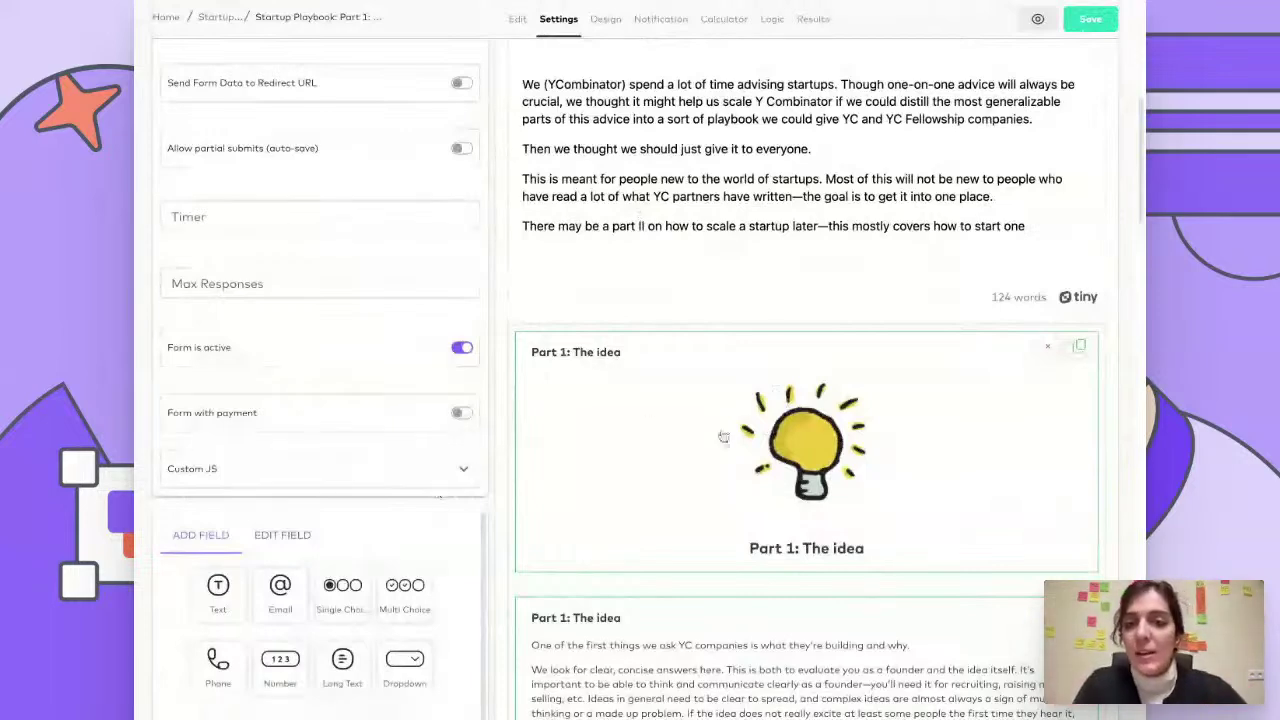
scroll(748, 291, up, 3)
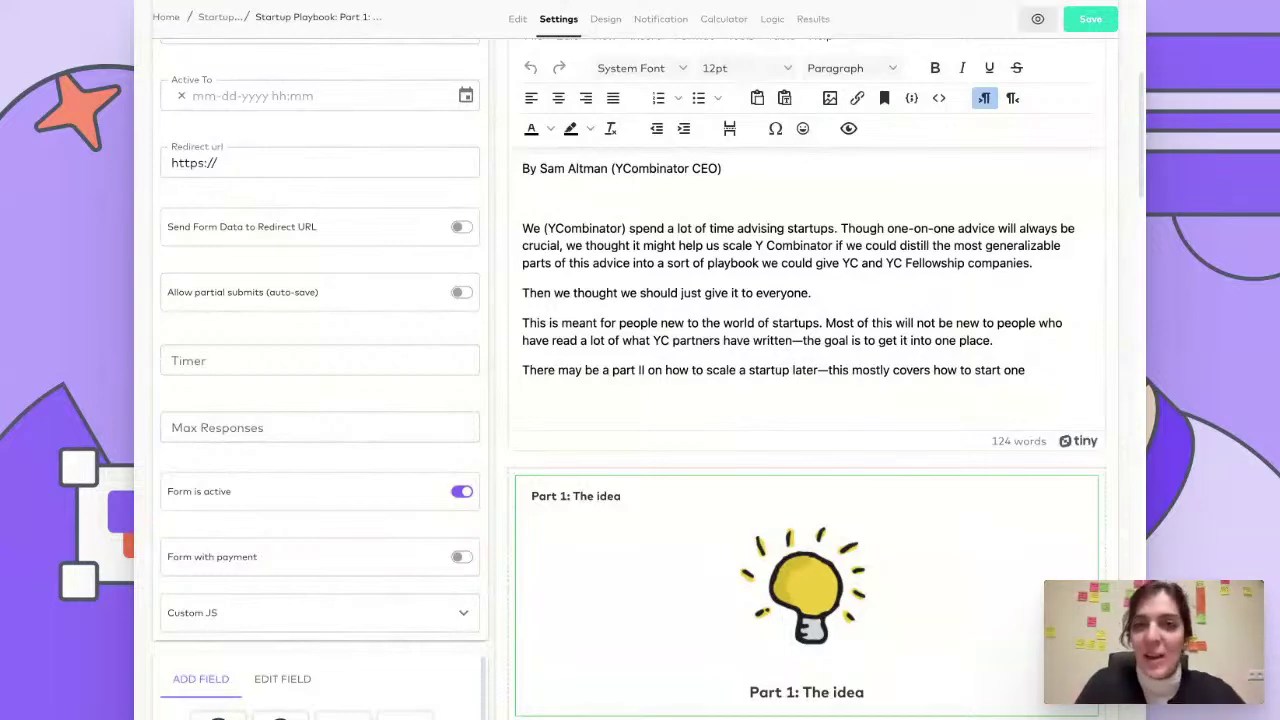
scroll(729, 283, up, 5)
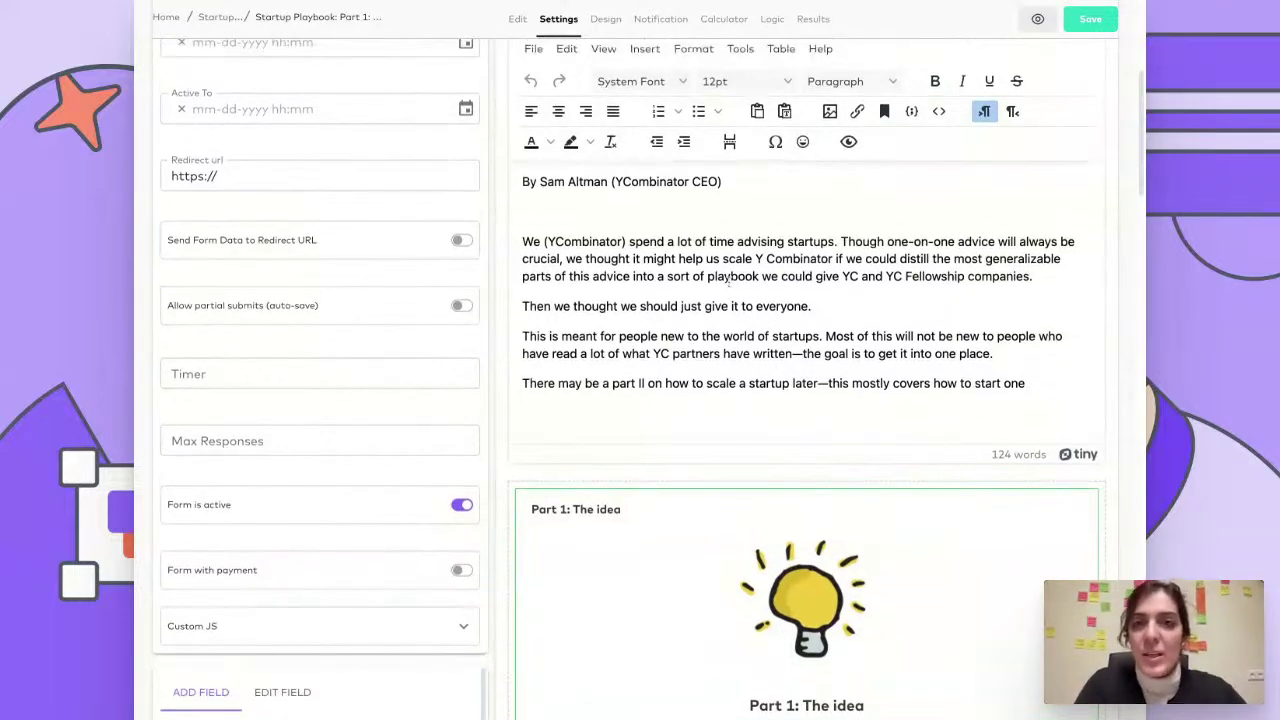
scroll(729, 283, up, 3)
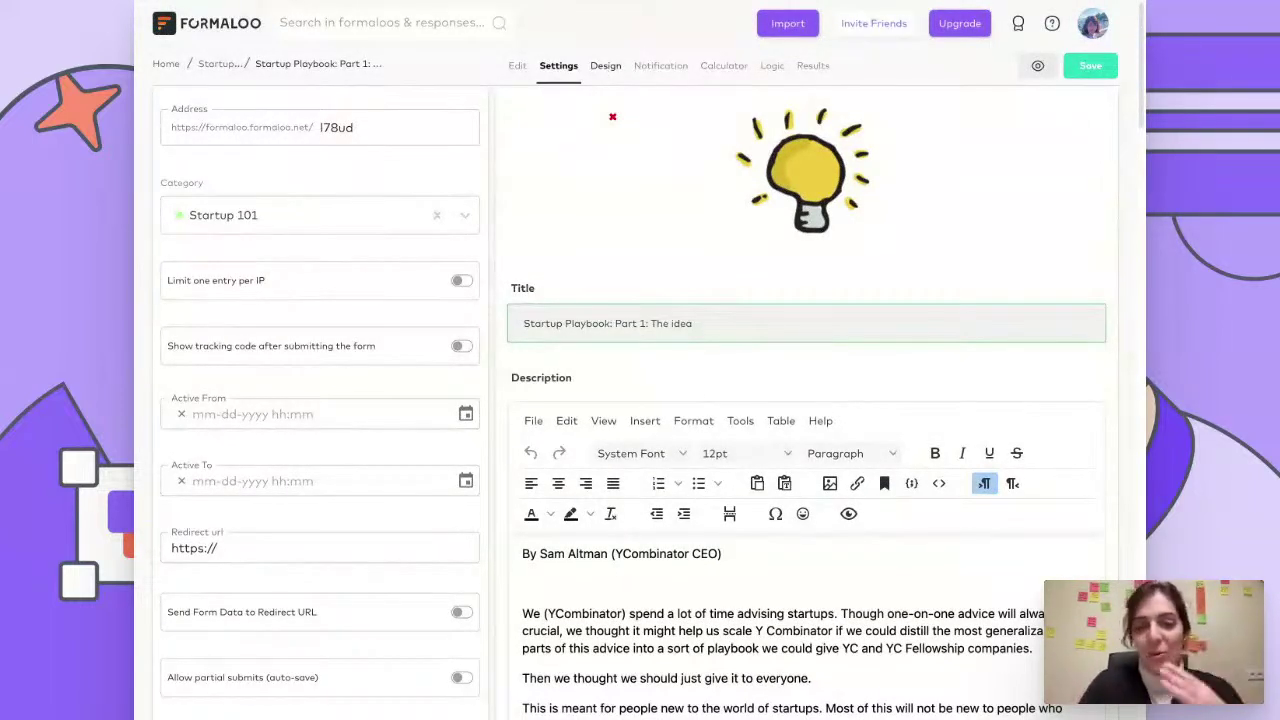
click(655, 68)
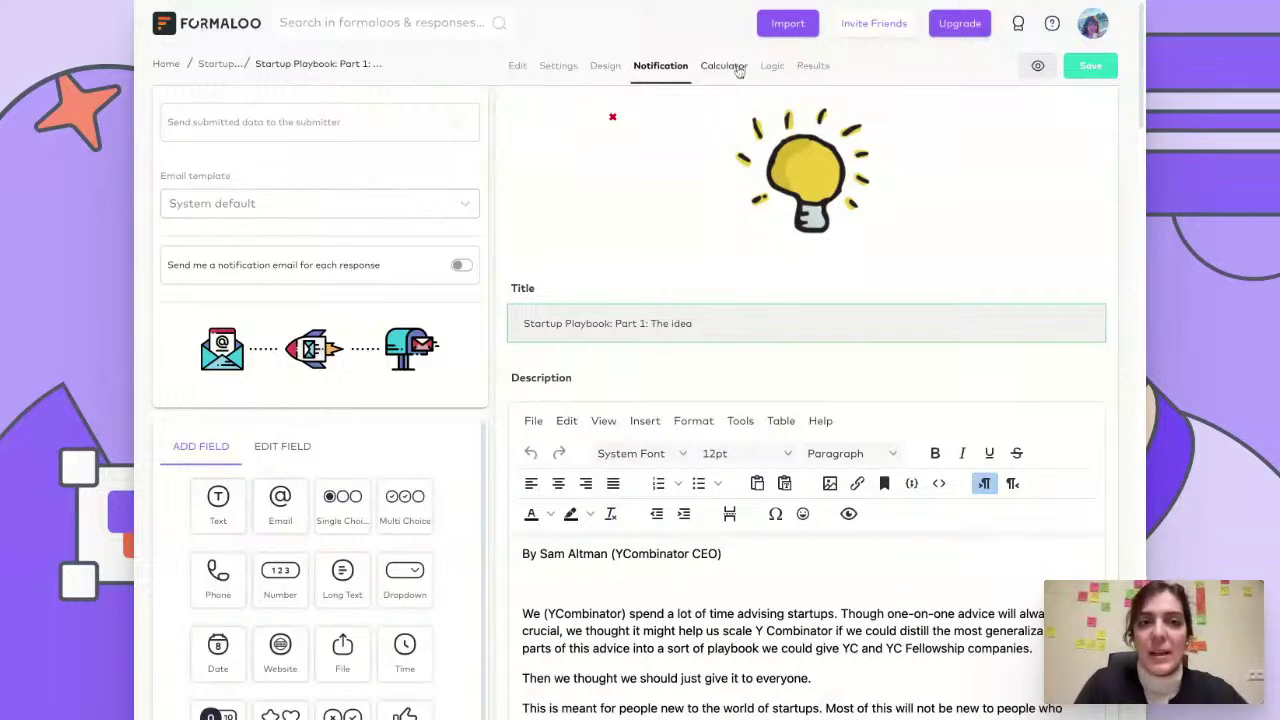
Reopen the Startup 101 app from the second page of its folder and switch the app to editing.
click(220, 62)
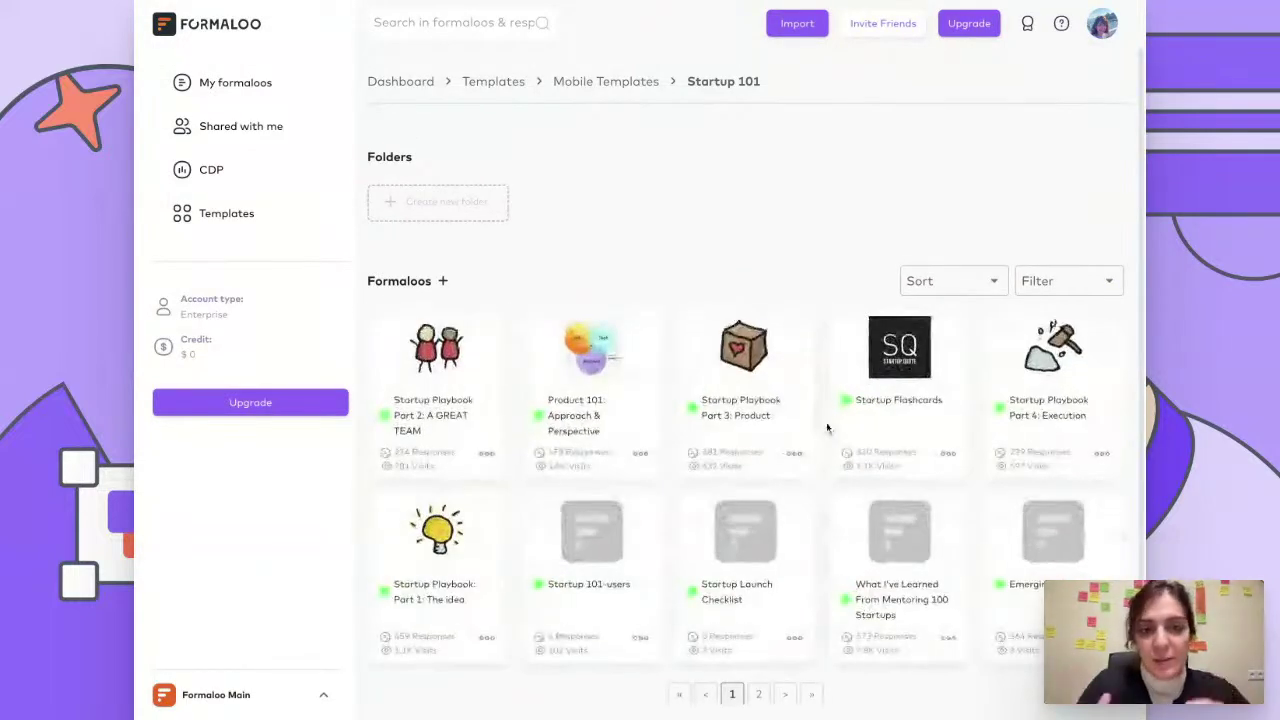
click(759, 694)
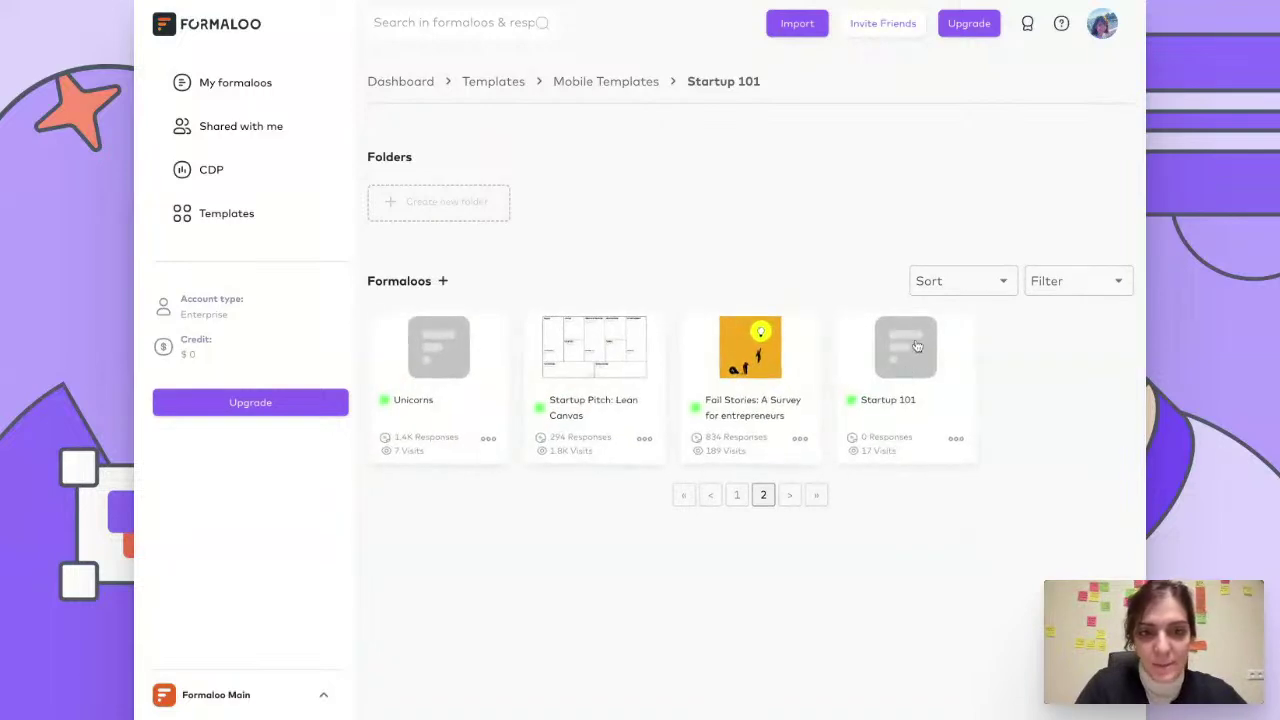
click(917, 346)
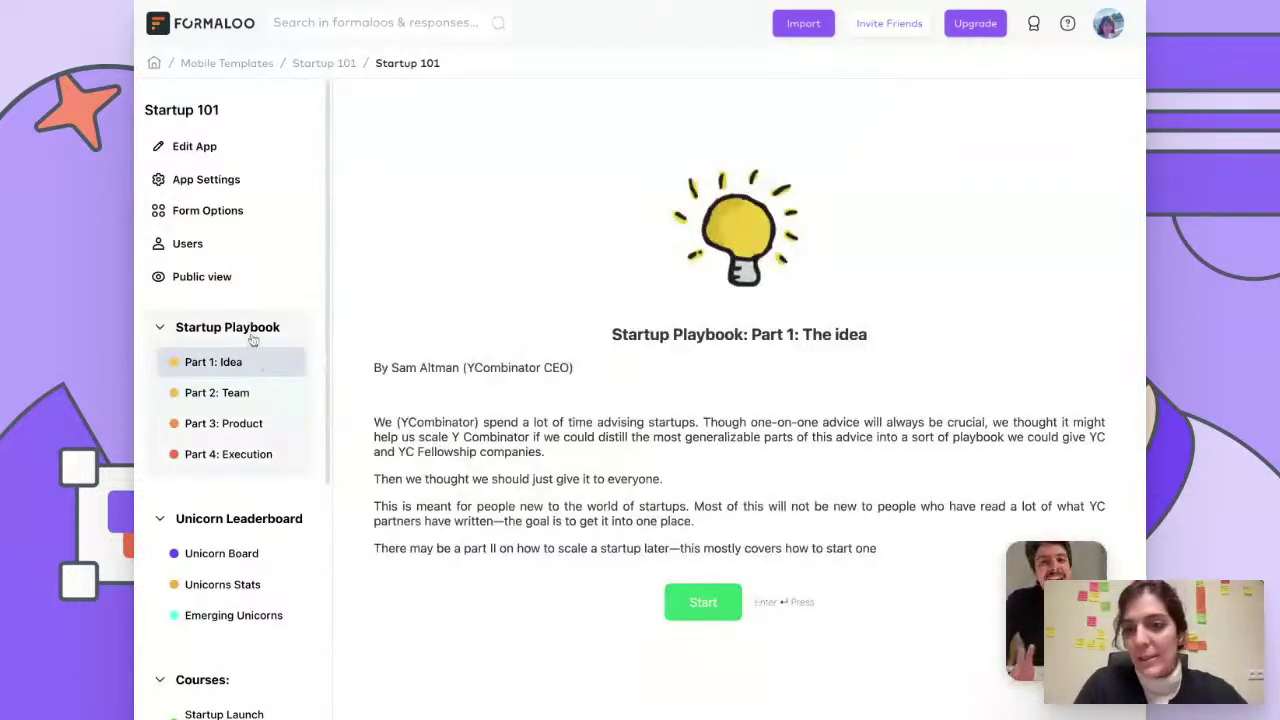
scroll(258, 300, down, 3)
scroll(268, 193, up, 4)
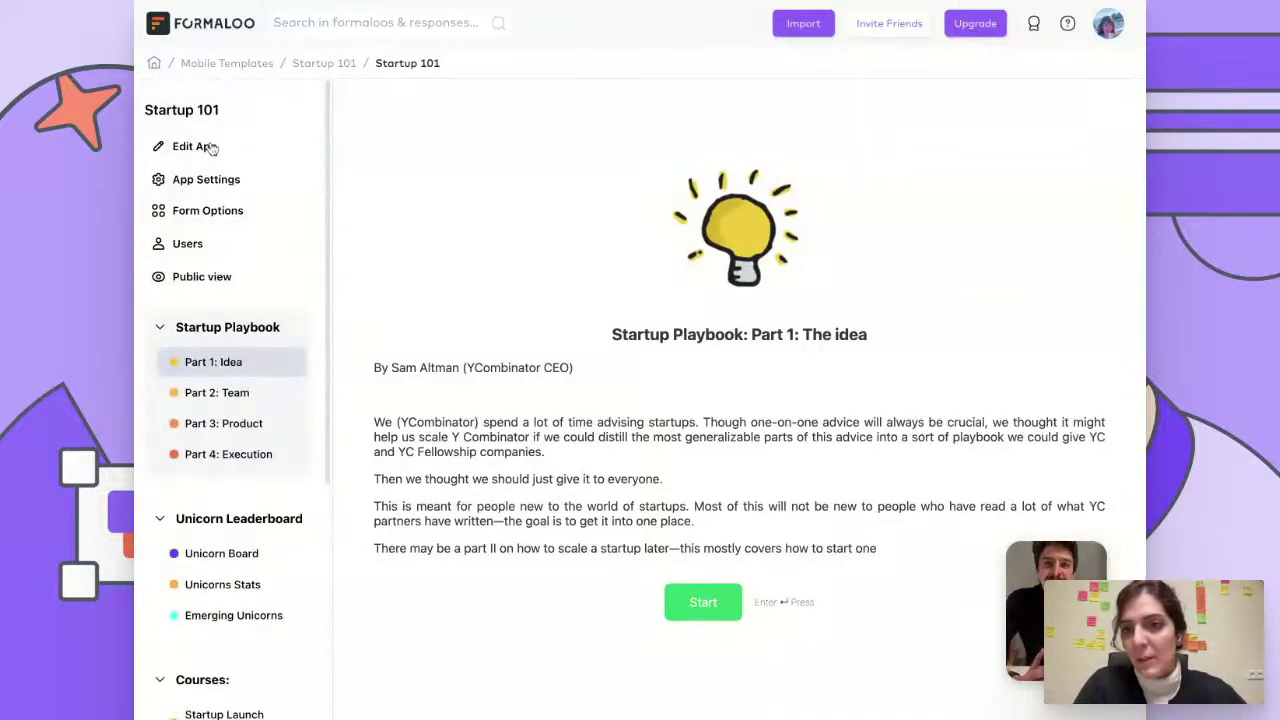
click(206, 145)
scroll(221, 448, down, 2)
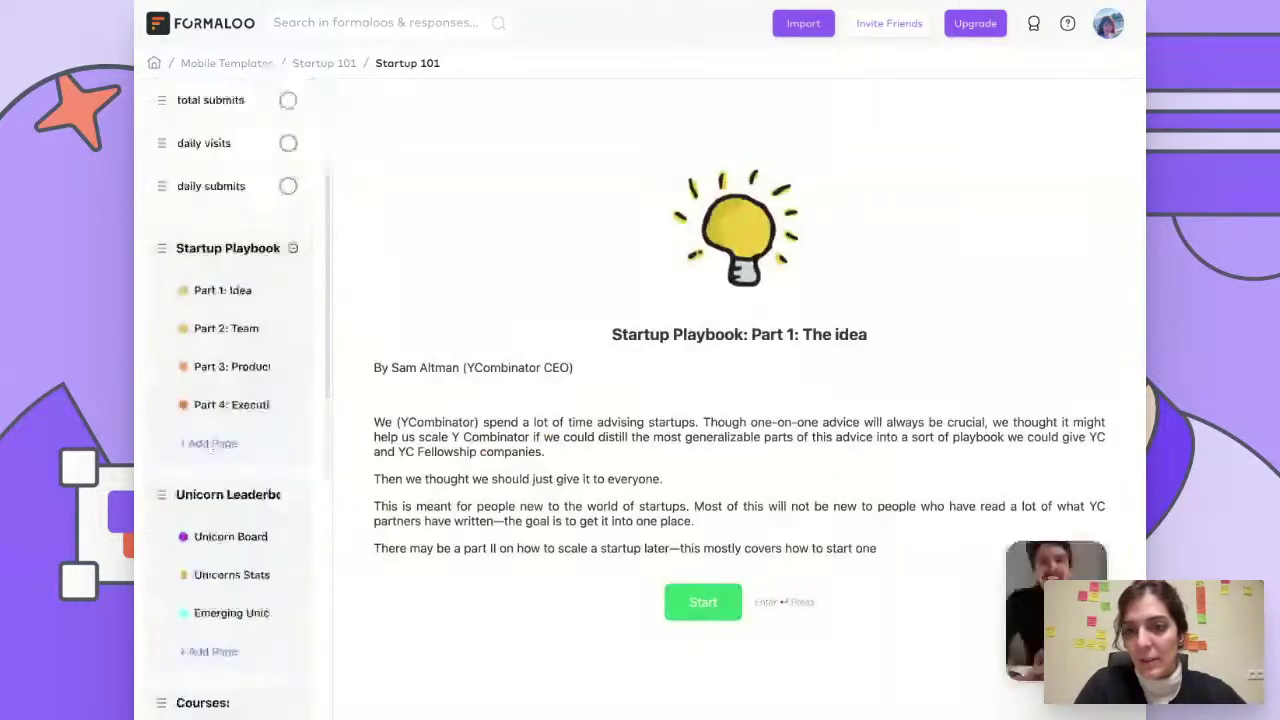
click(212, 443)
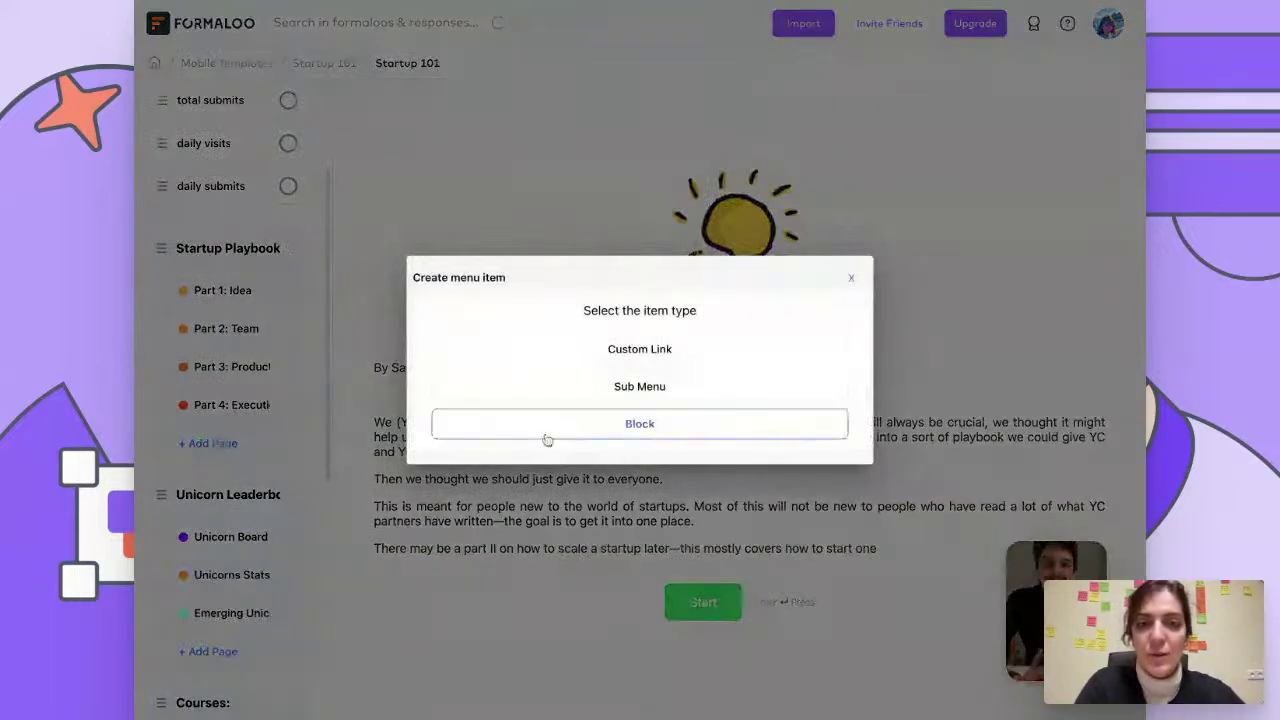
click(630, 424)
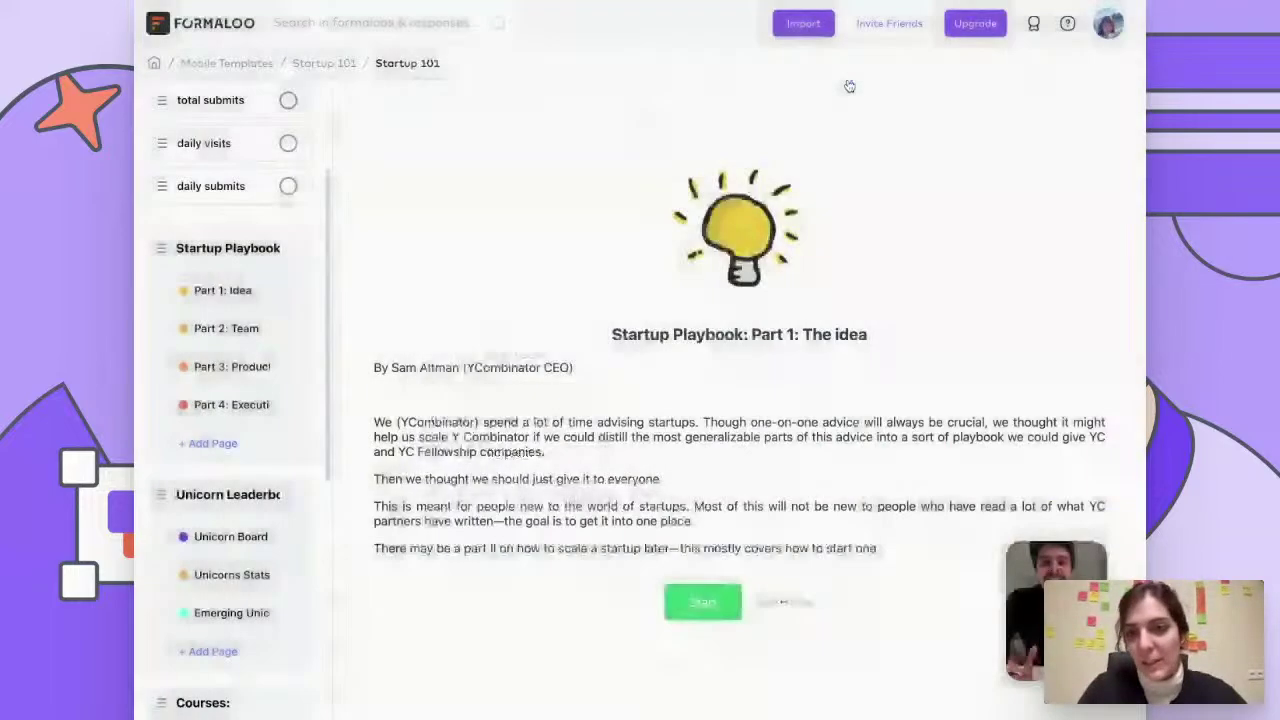
click(850, 82)
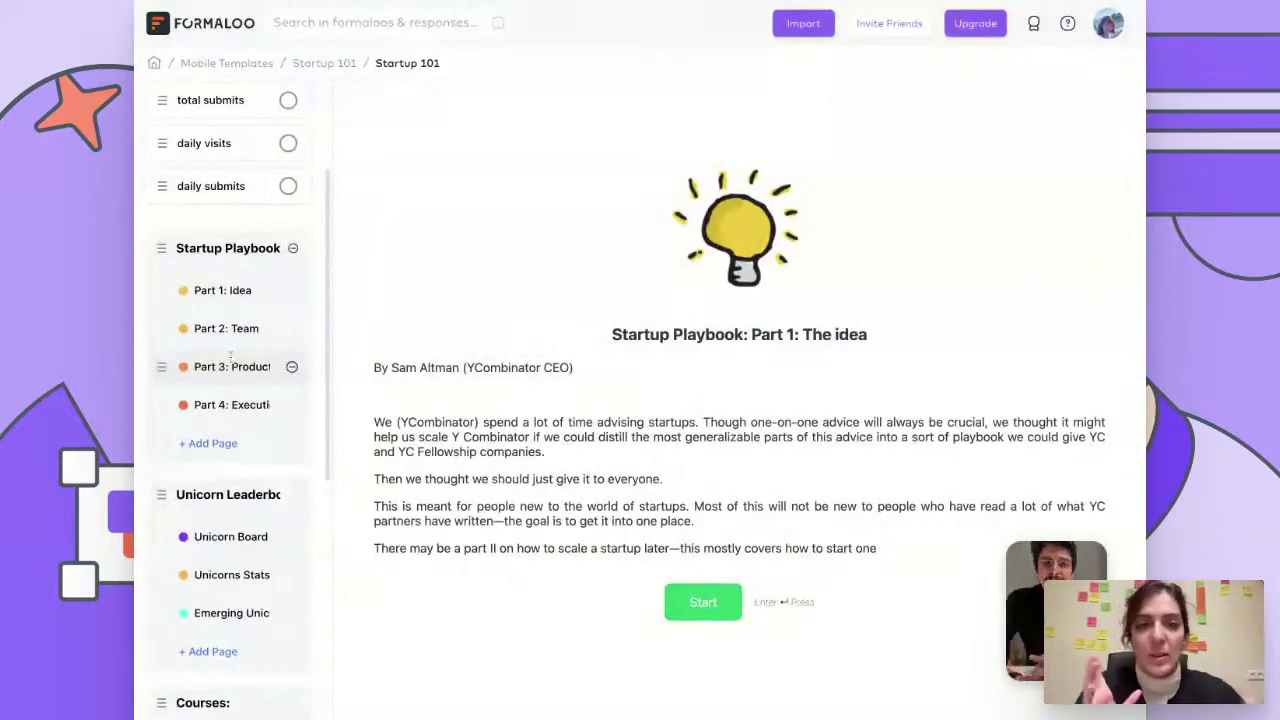
Examine the Show Data and Show Form options for a new block page under Startup Playbook, and discard the page.
click(213, 443)
click(587, 428)
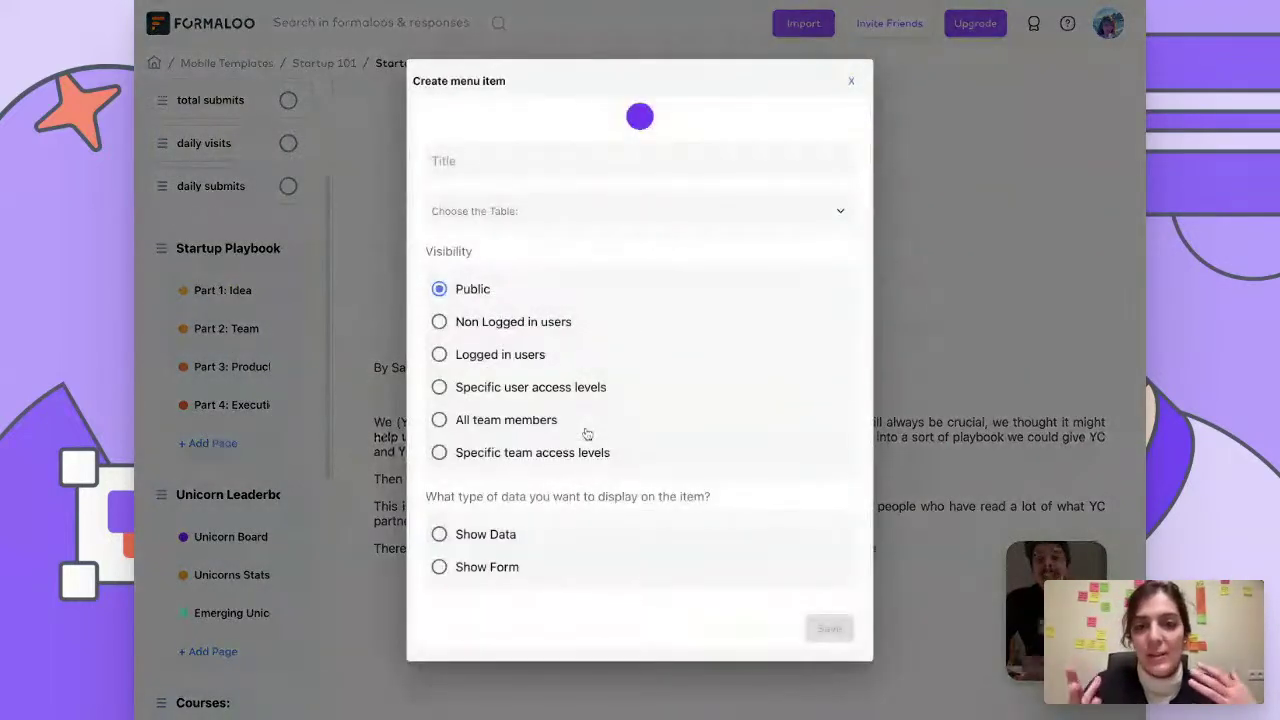
click(477, 545)
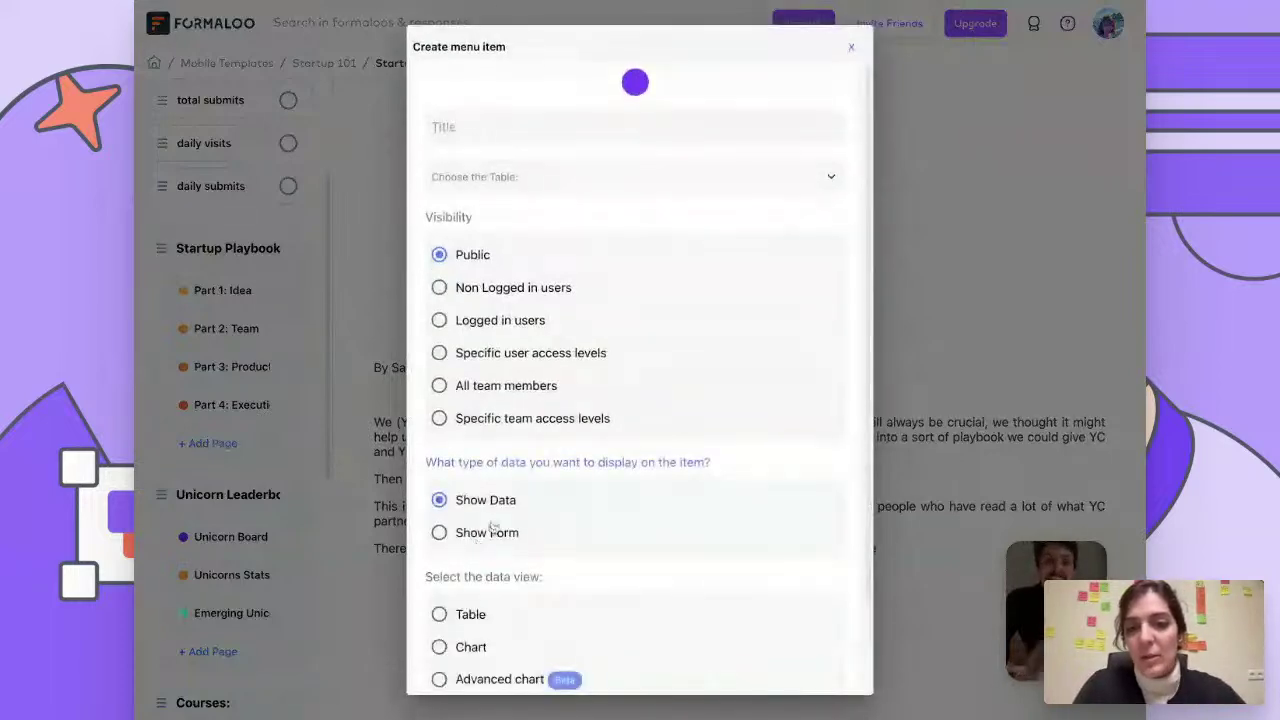
click(474, 538)
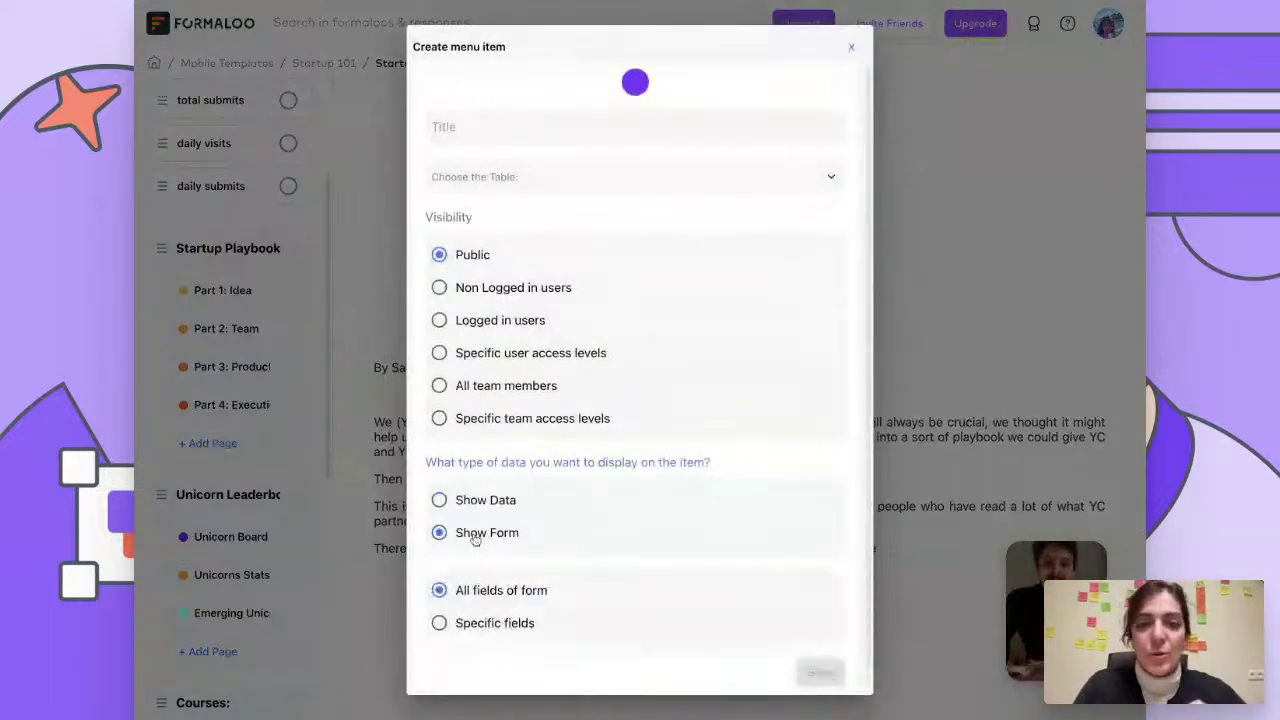
click(966, 297)
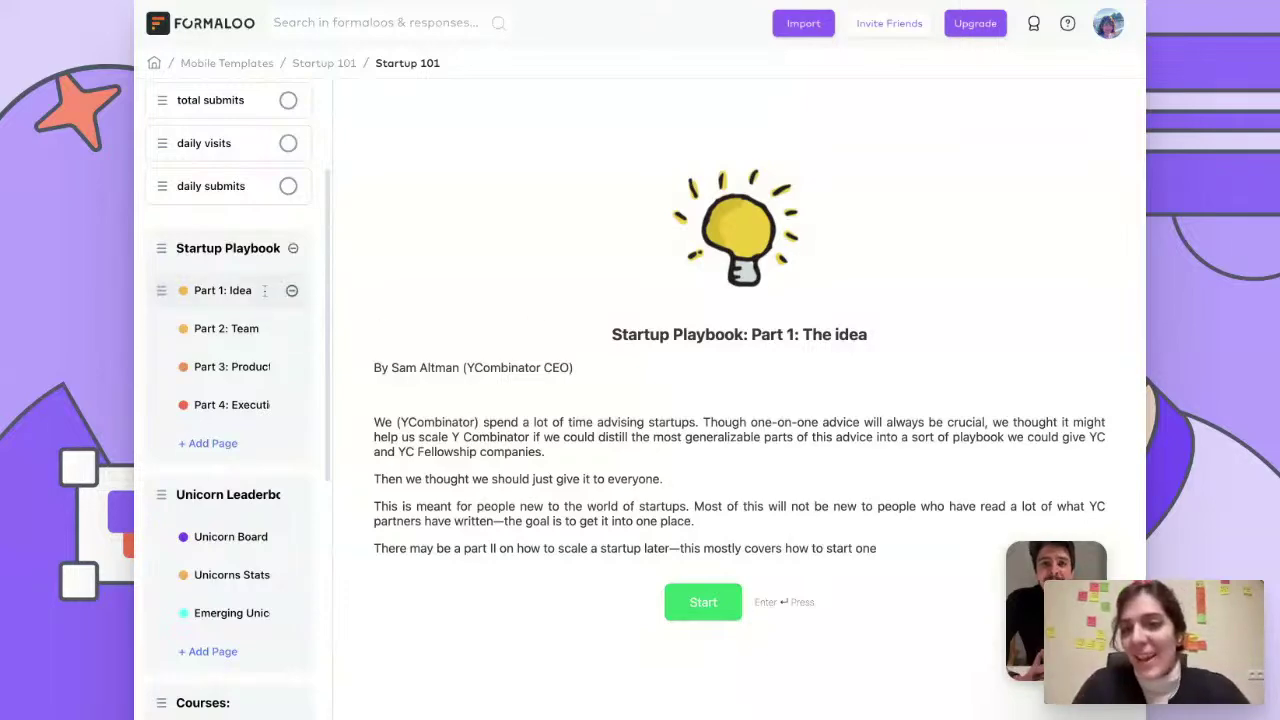
Examine the Board view options for a new Show Data block page under Startup Playbook, and discard the page.
click(208, 443)
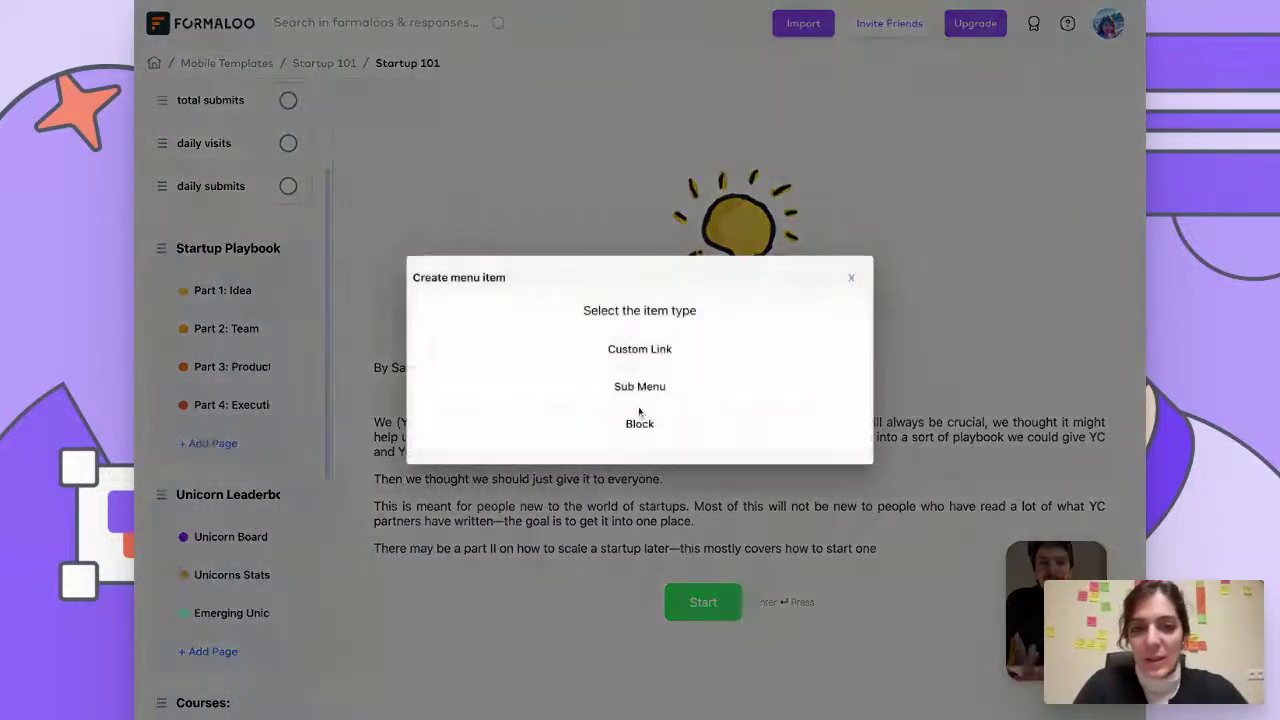
click(632, 426)
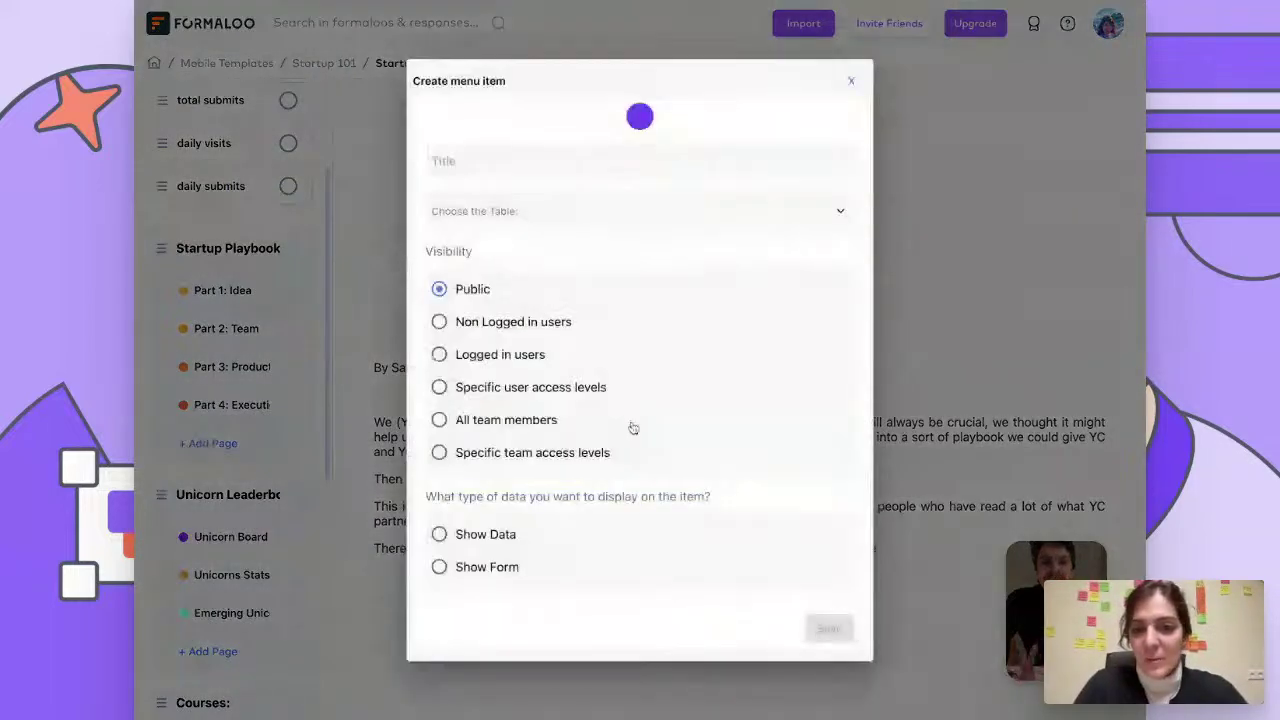
click(473, 535)
scroll(473, 542, down, 1)
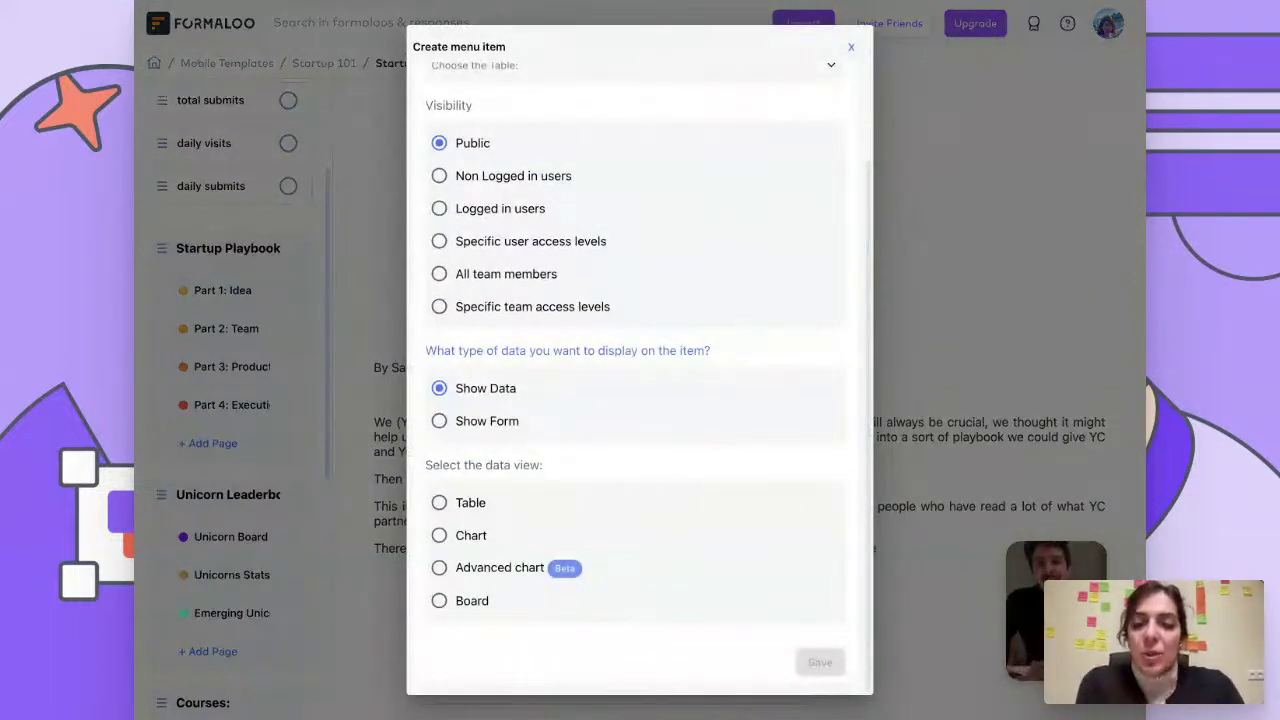
click(465, 606)
scroll(465, 610, down, 2)
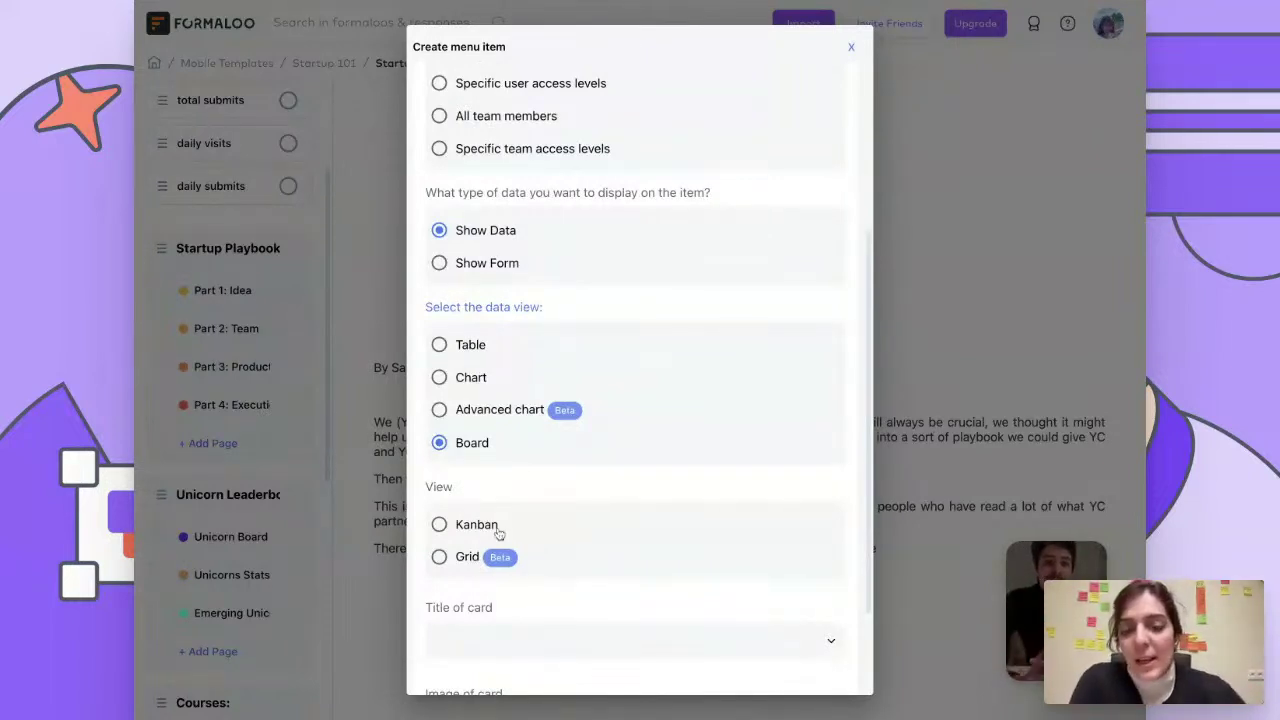
scroll(590, 658, down, 3)
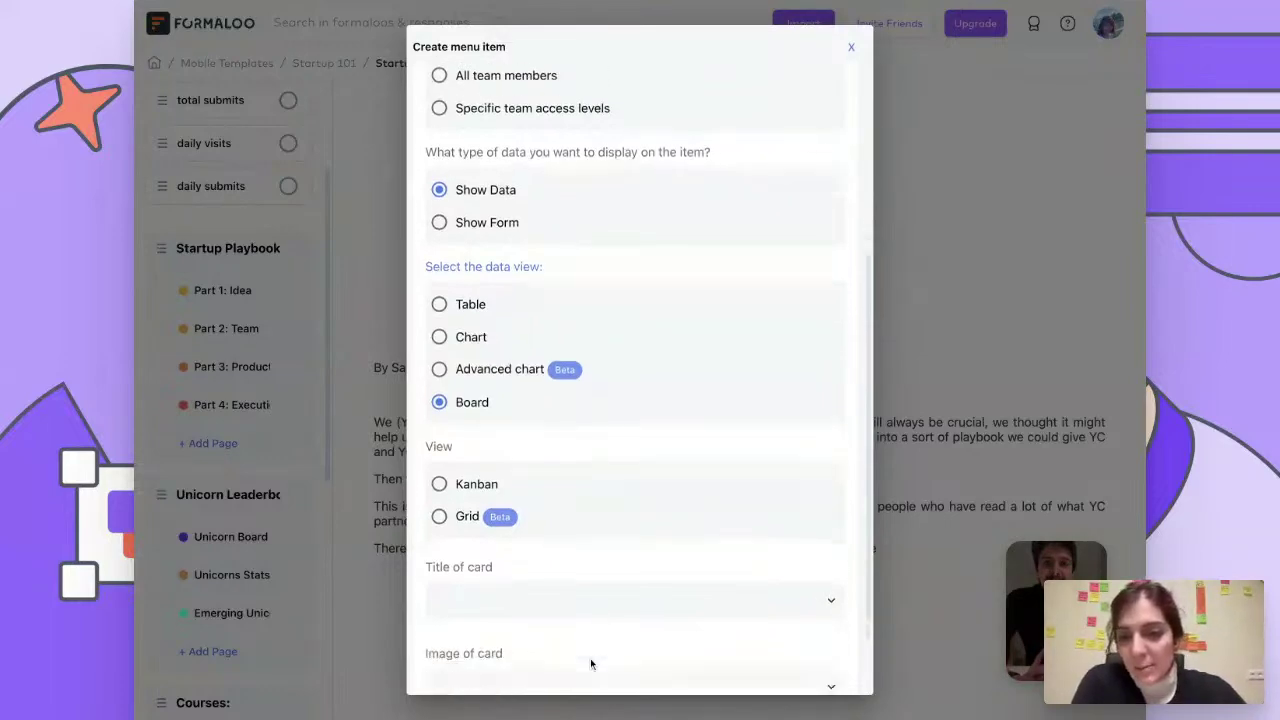
click(930, 253)
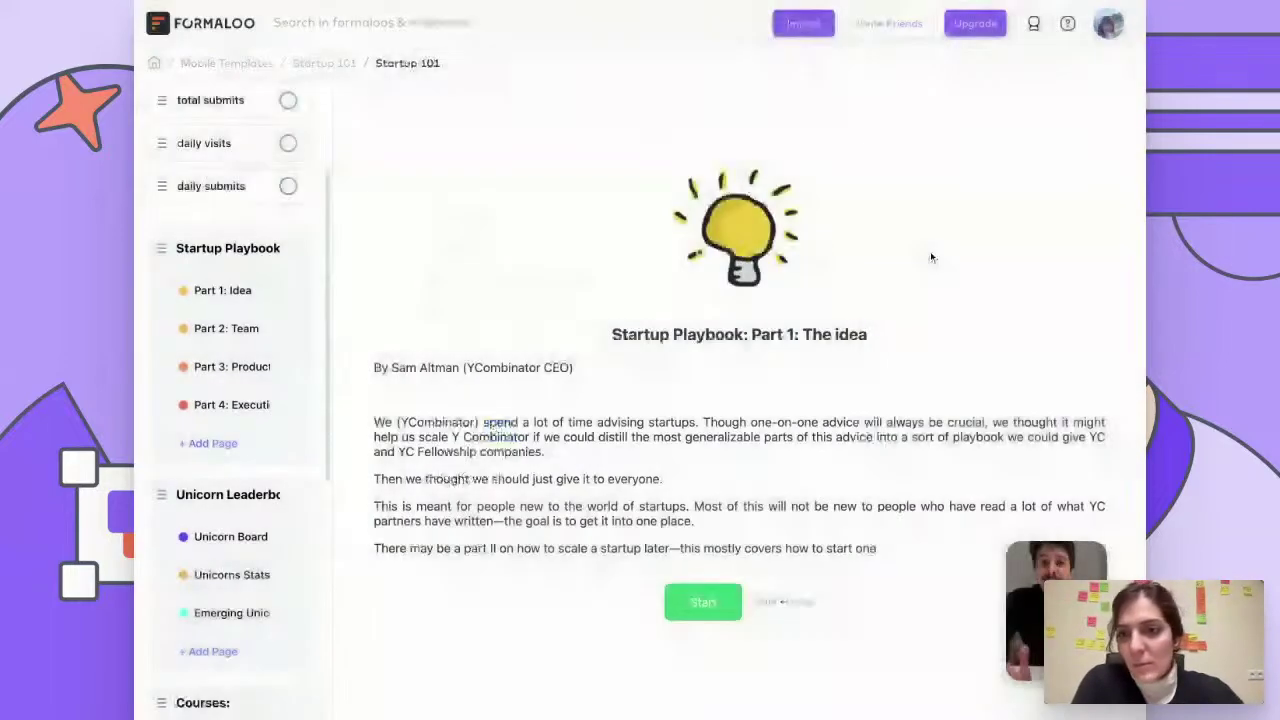
View the Unicorn Board and Emerging Unicorns pages in the Unicorn Leaderboard group.
scroll(238, 370, down, 2)
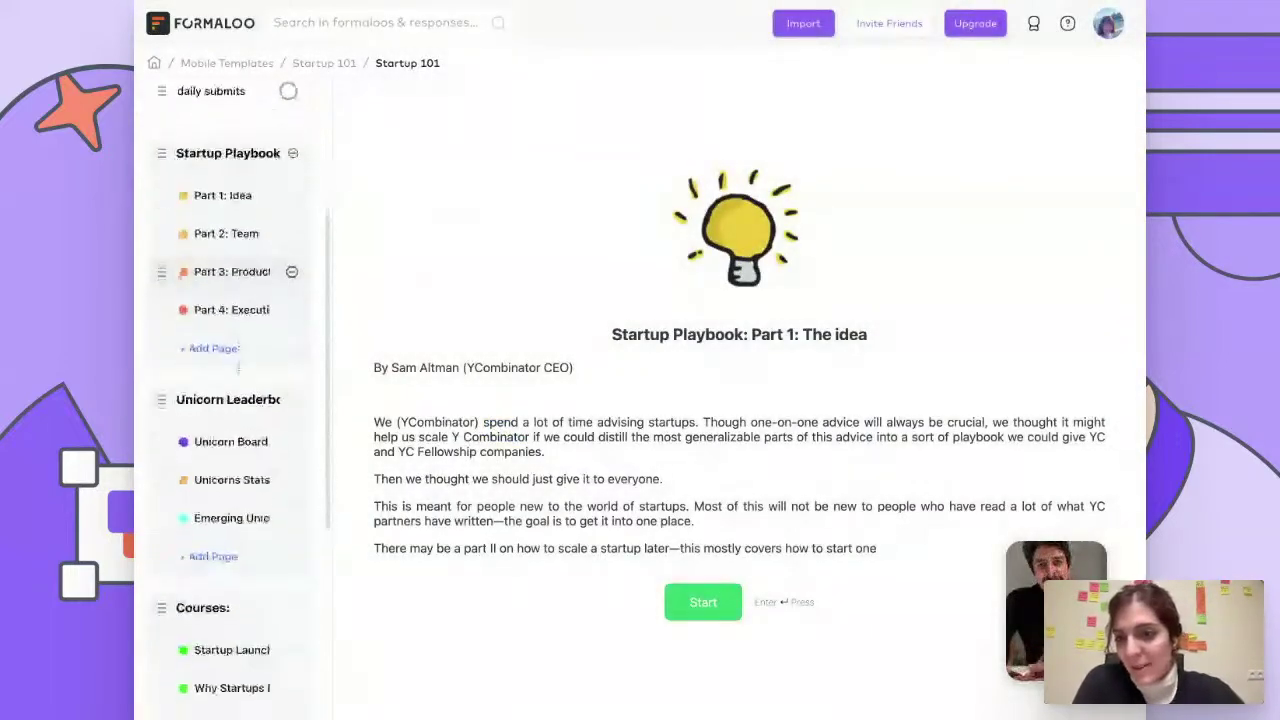
click(218, 441)
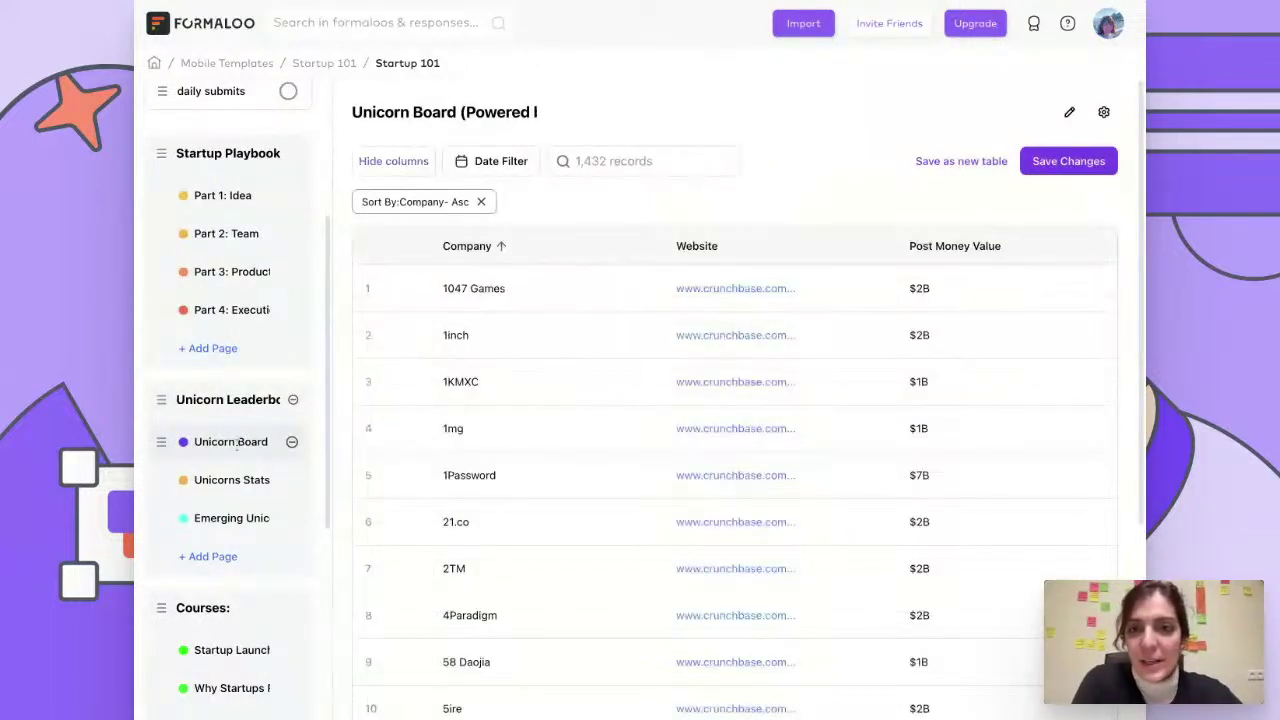
scroll(238, 400, down, 3)
click(245, 388)
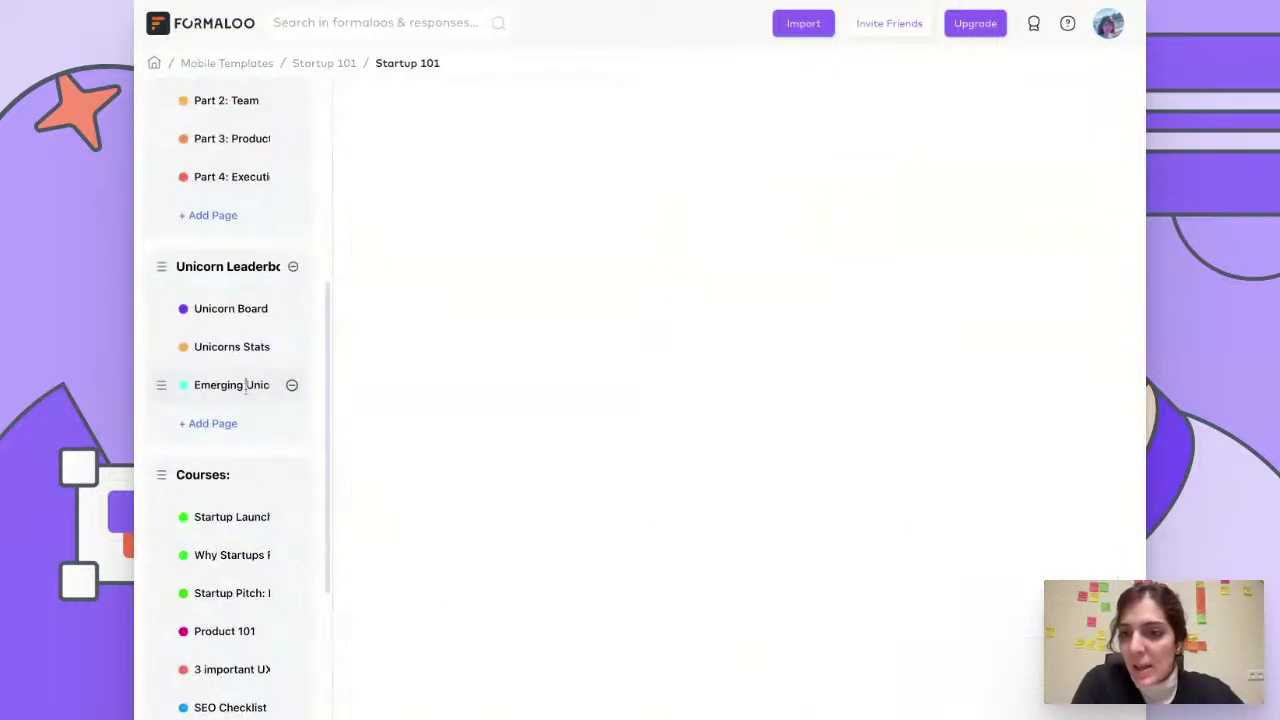
Return to the Part 1: Idea page and look through the app's page groups down to Courses.
scroll(220, 195, up, 8)
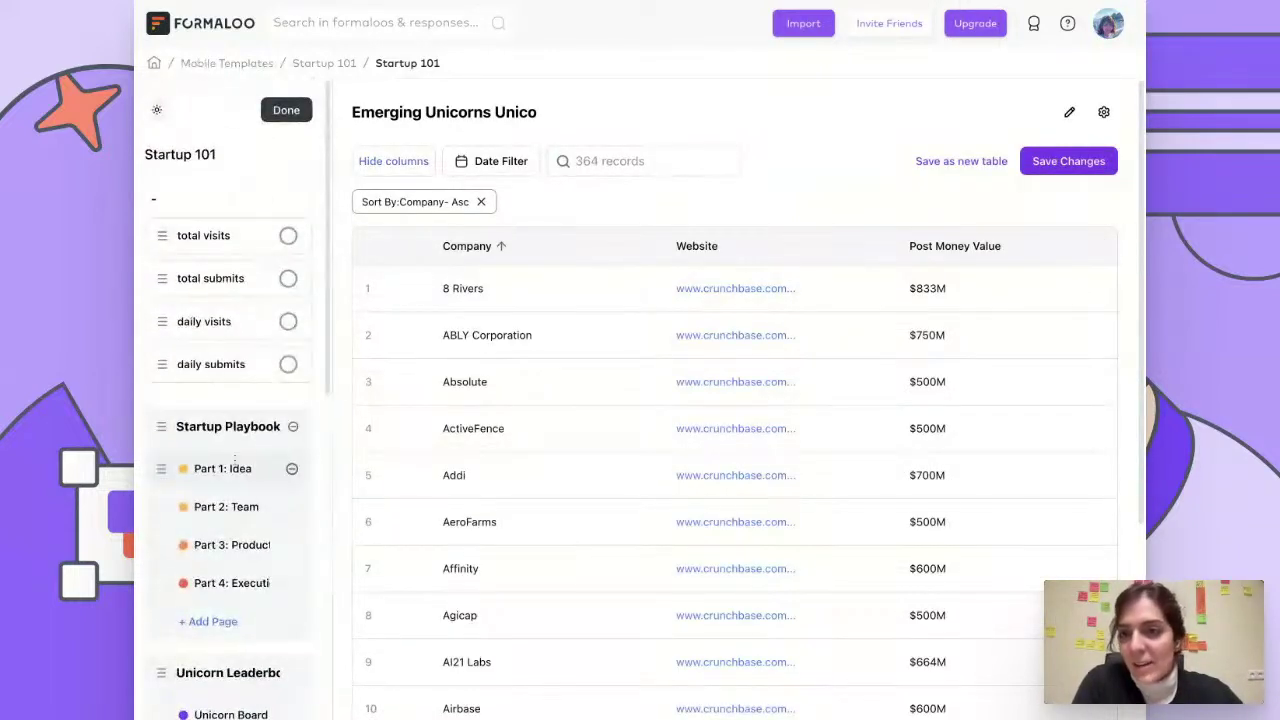
click(231, 465)
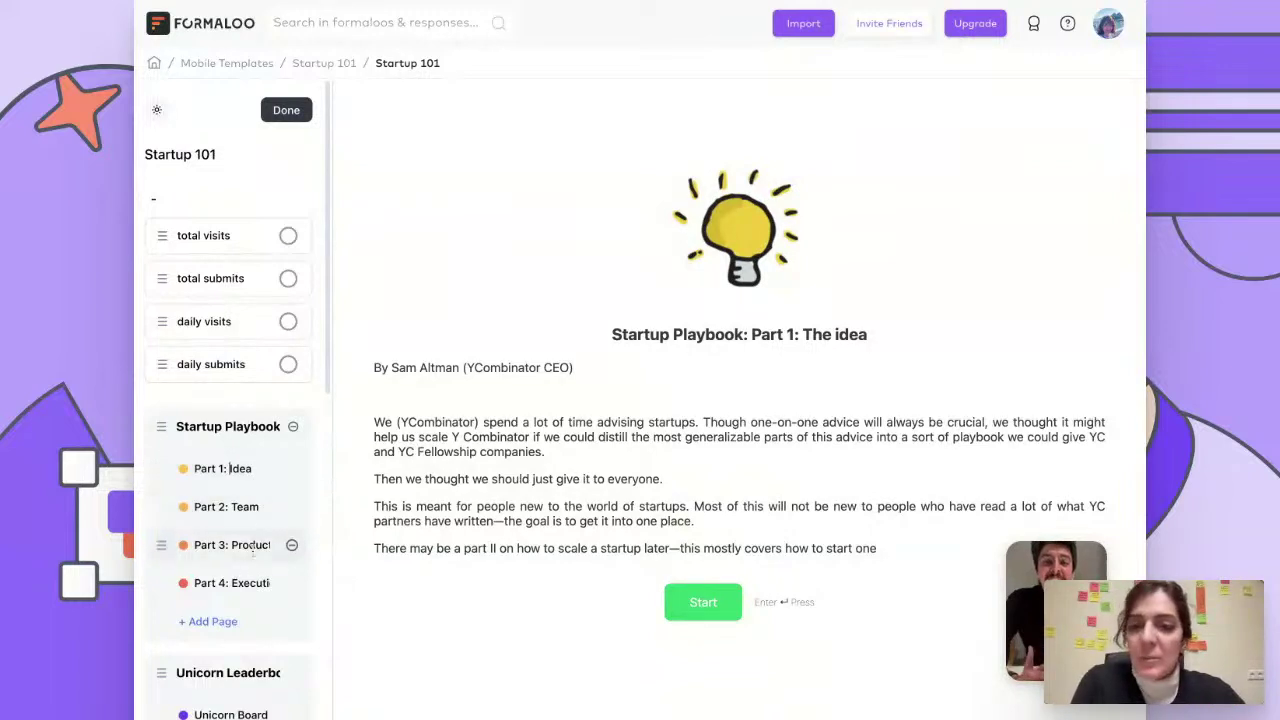
scroll(256, 564, down, 3)
scroll(254, 558, down, 2)
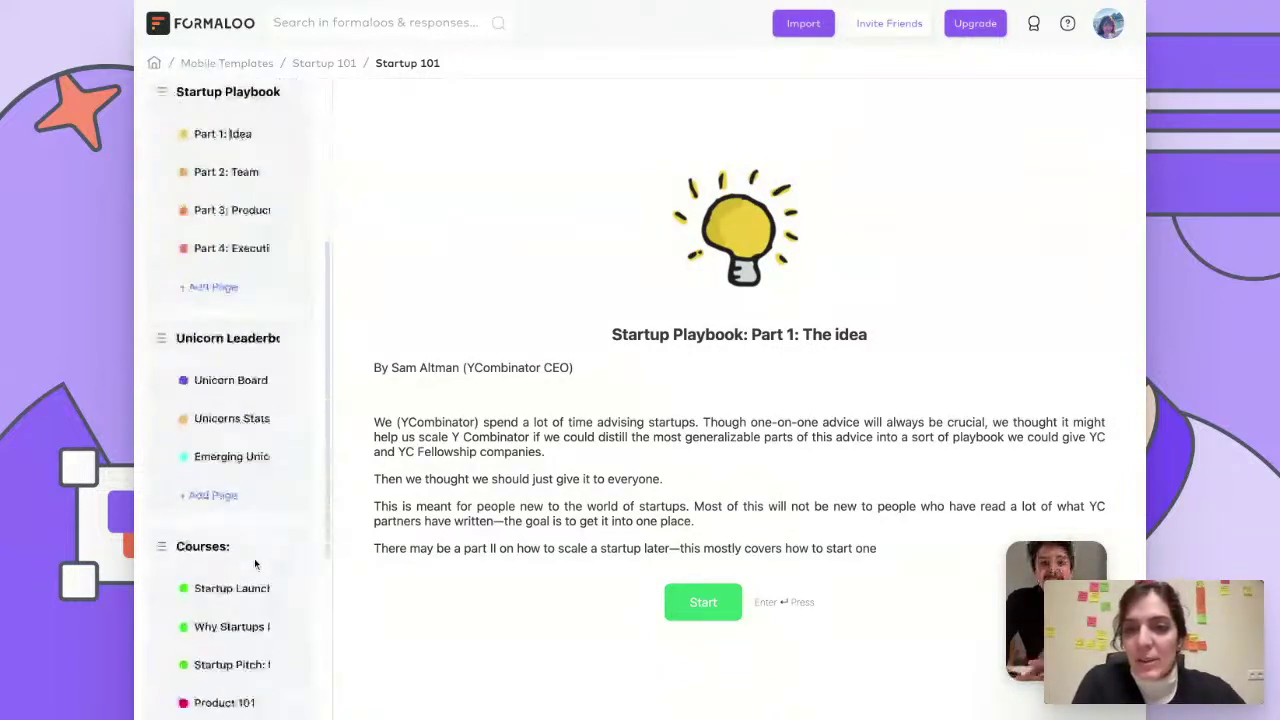
Open the 3 important UX lessons page in the Courses group and read through the article to the start of Lesson #3.
scroll(232, 440, down, 3)
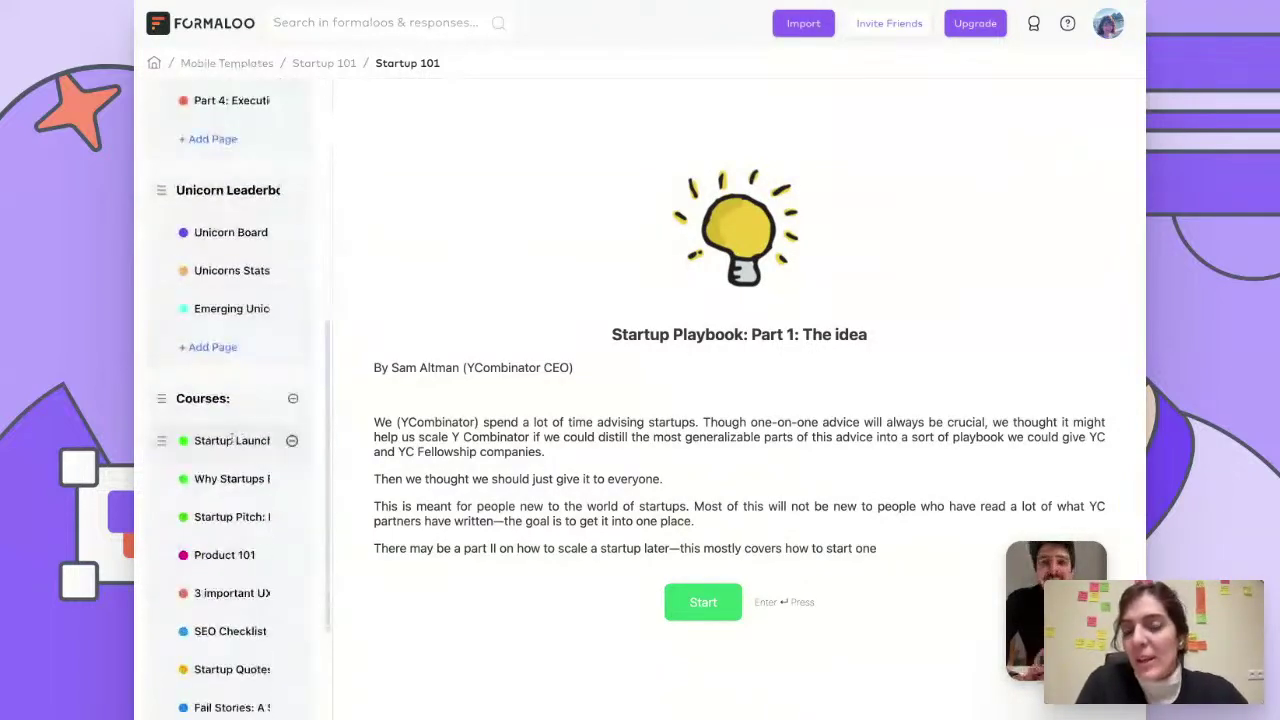
scroll(229, 566, down, 1)
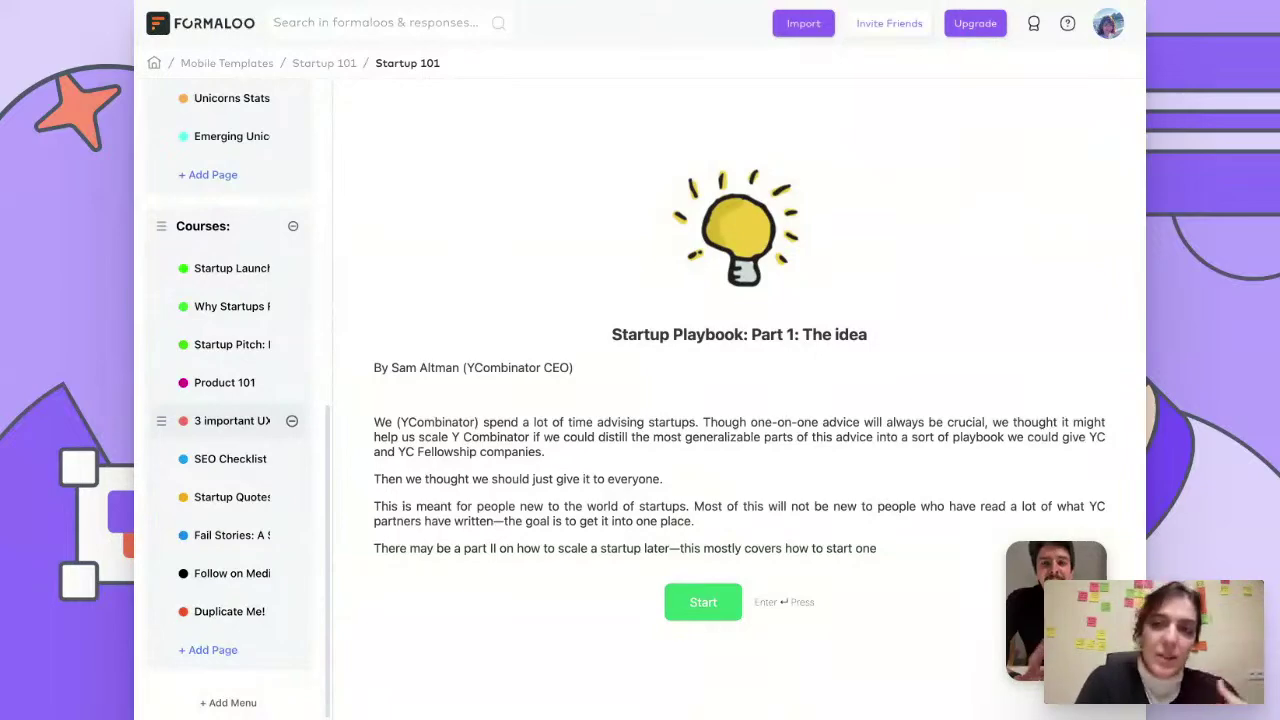
click(252, 420)
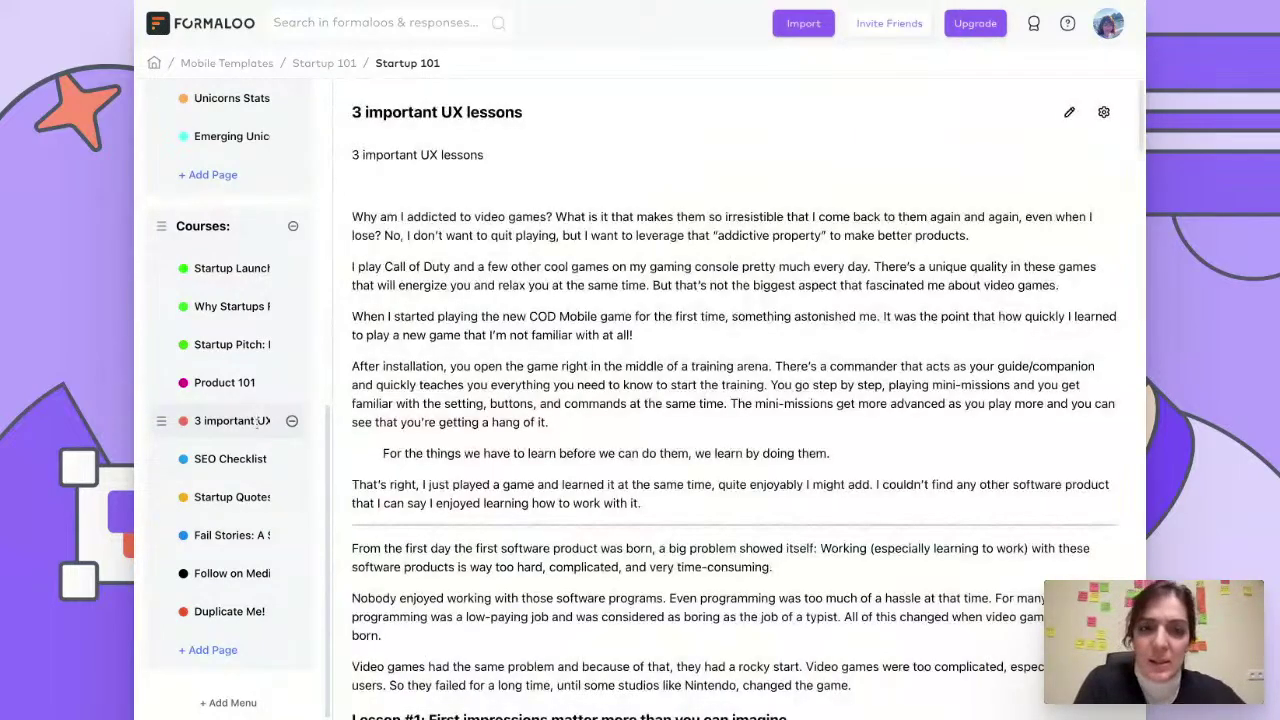
scroll(800, 502, down, 2)
scroll(800, 495, down, 10)
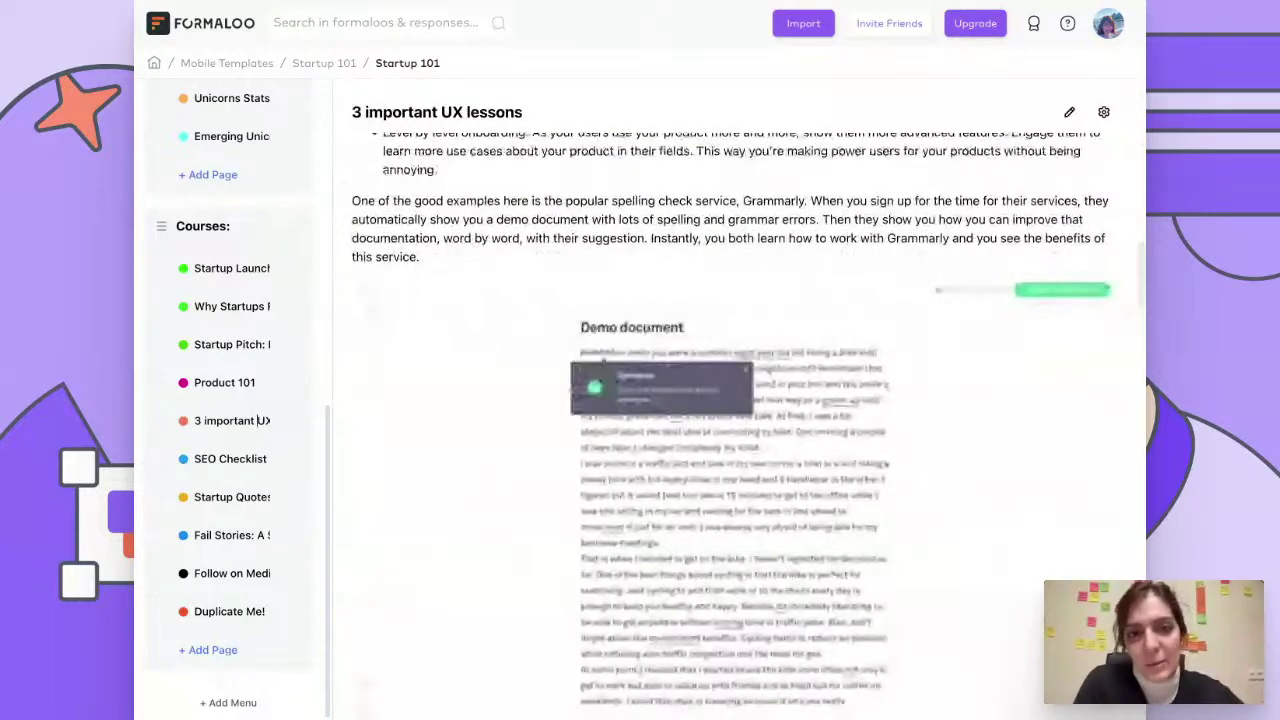
scroll(740, 450, down, 8)
scroll(775, 152, down, 2)
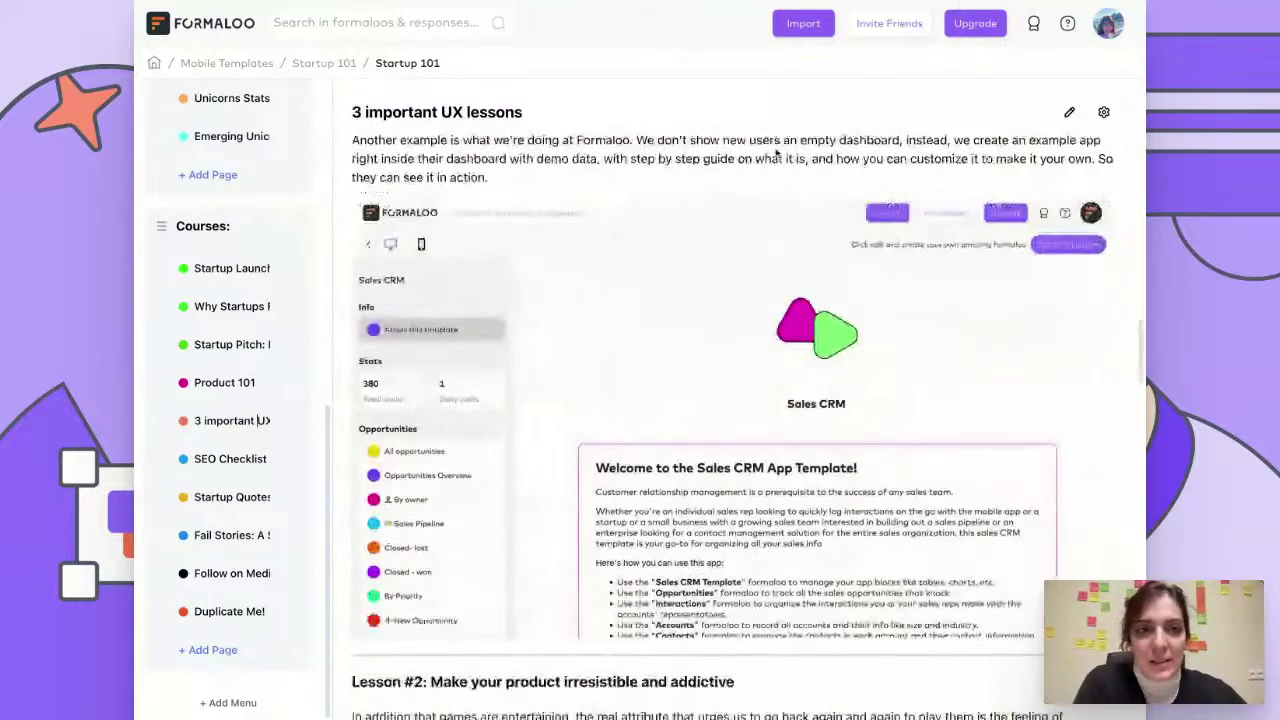
scroll(776, 152, down, 1)
scroll(786, 424, down, 20)
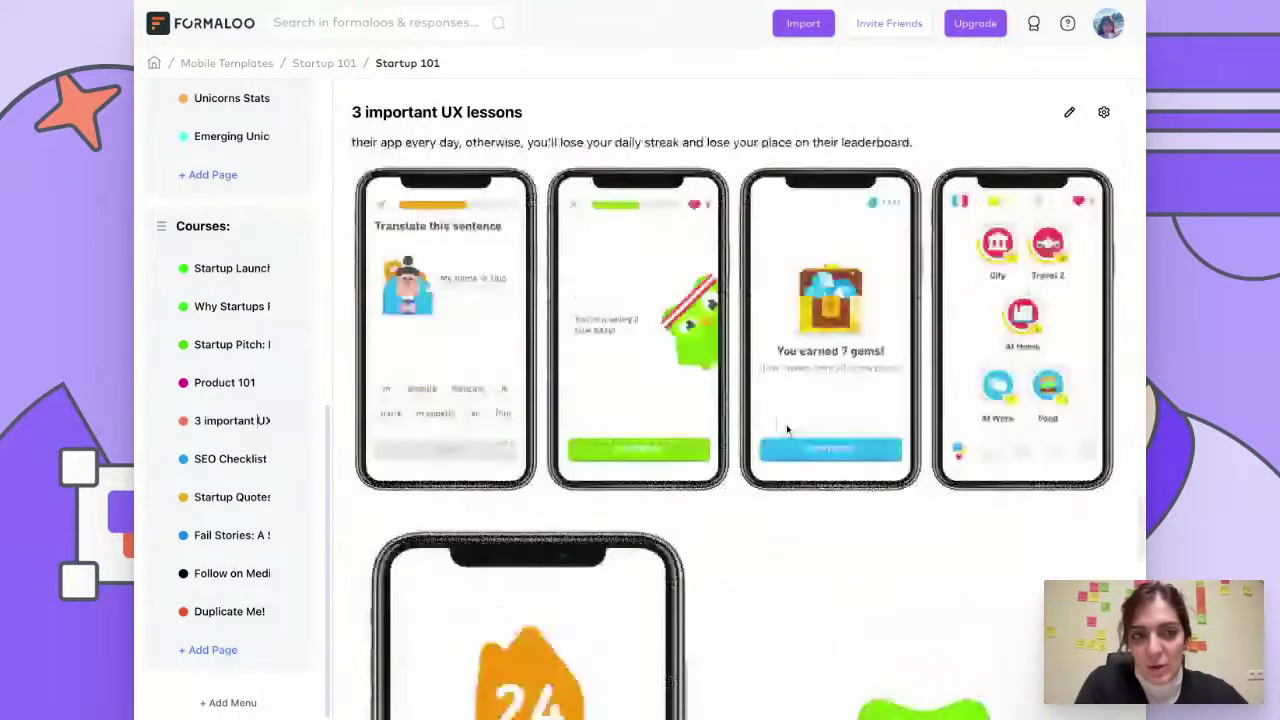
scroll(786, 424, down, 12)
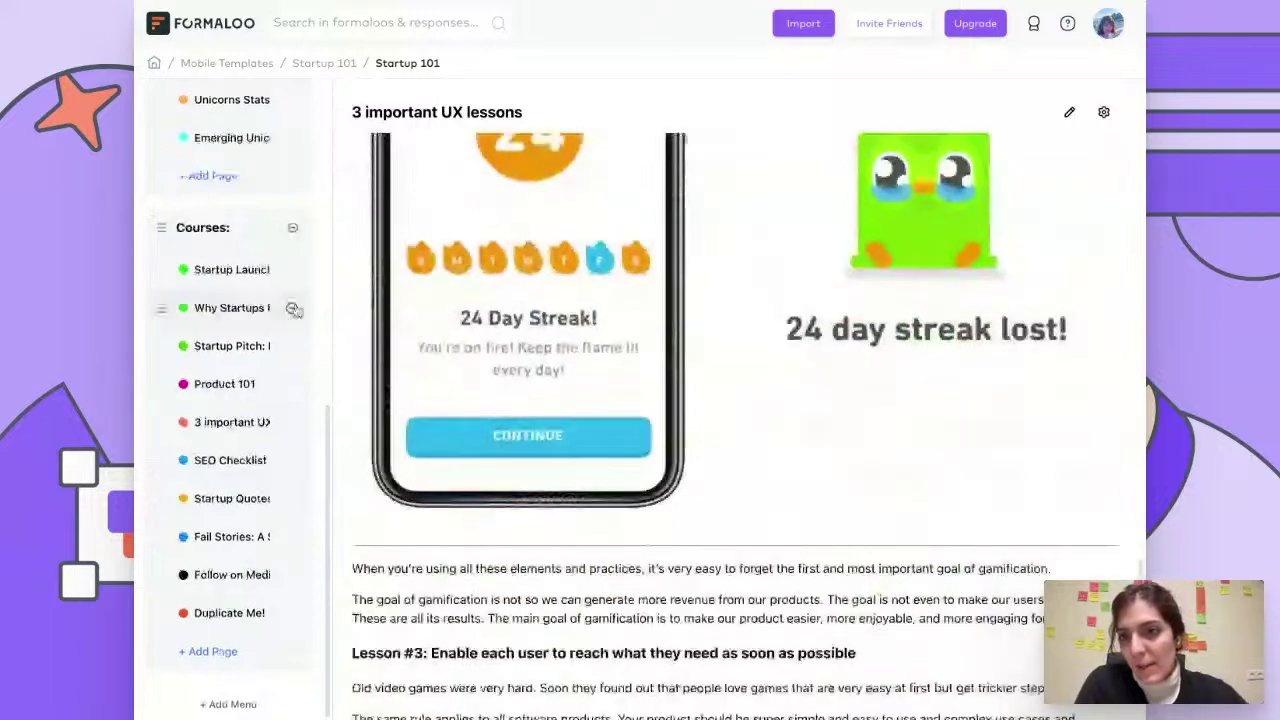
View the Part 1: Idea page under Startup Playbook and advance through its form to the text on what YC companies are building.
scroll(230, 300, up, 12)
click(240, 412)
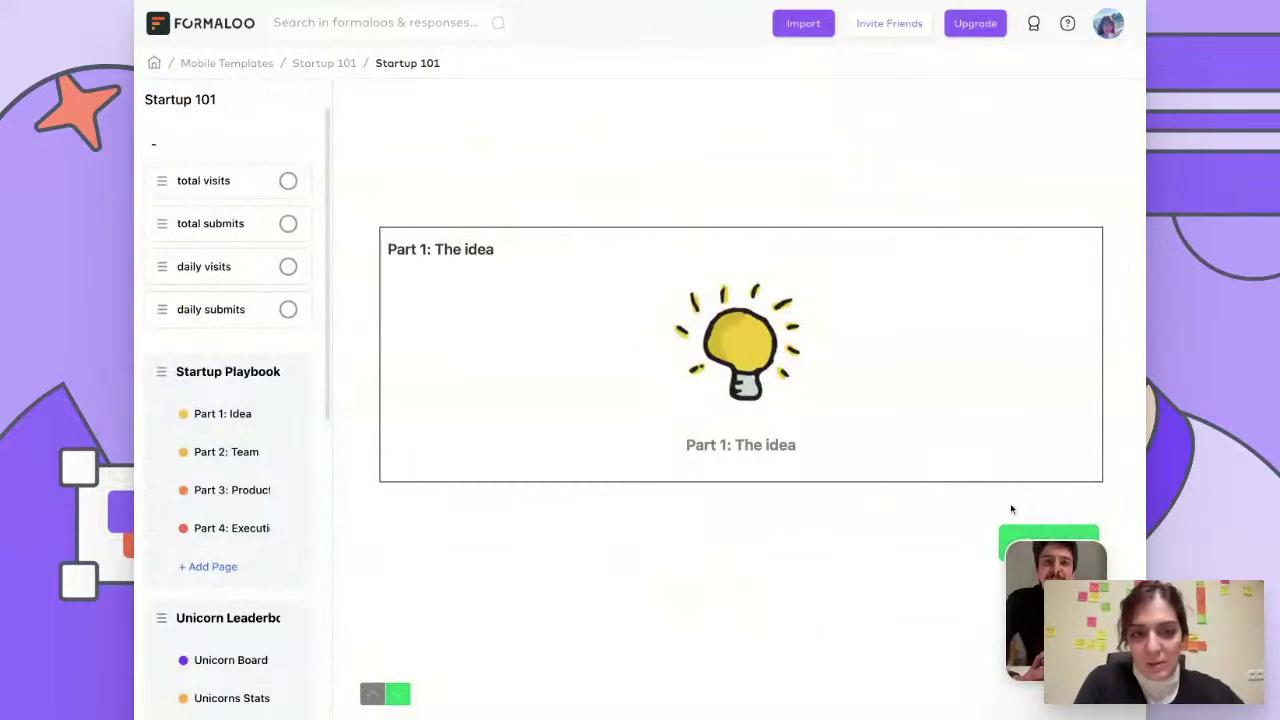
click(1020, 538)
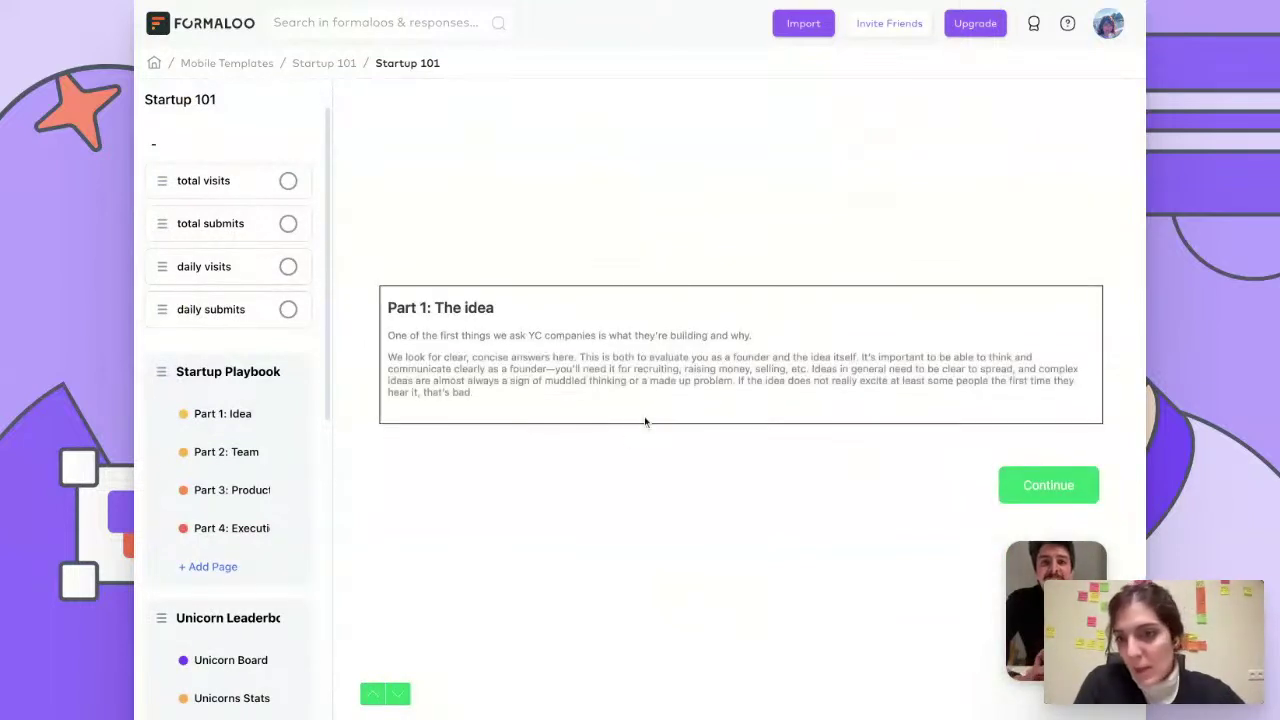
scroll(240, 574, down, 6)
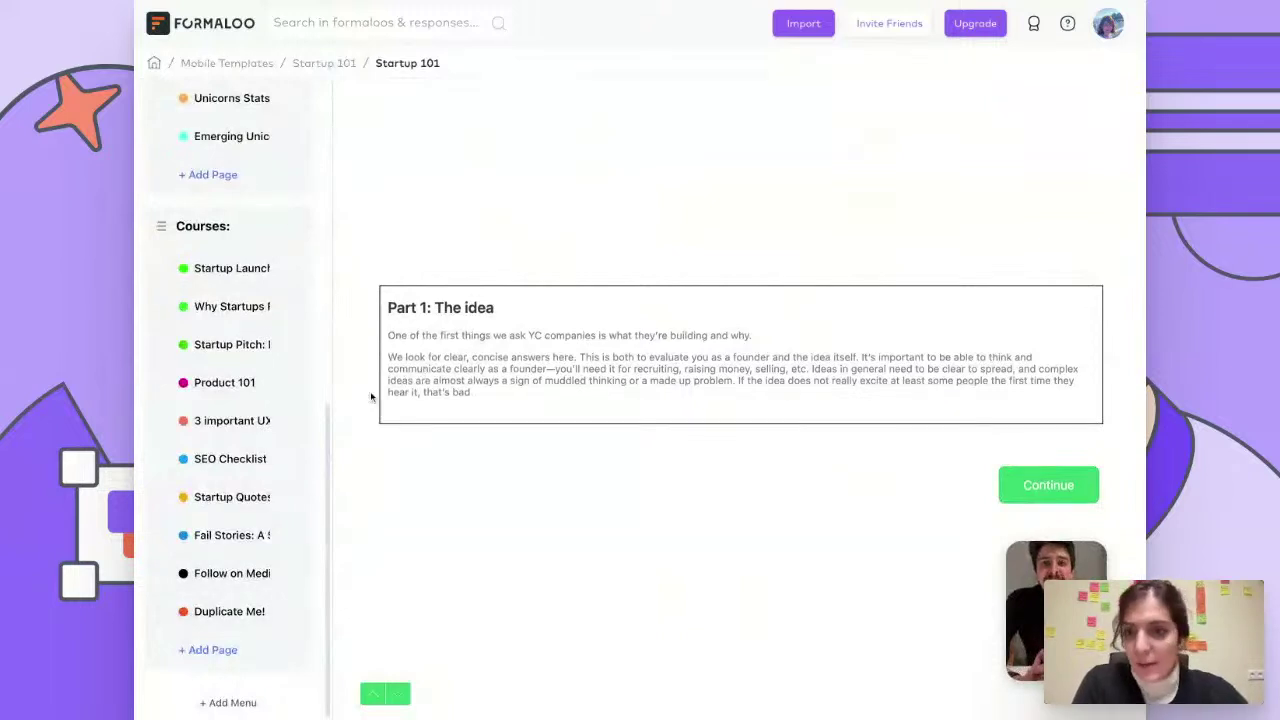
Leave app editing and examine the app settings for public view, custom domain and Portal Mode, changing nothing.
scroll(229, 450, up, 10)
click(286, 111)
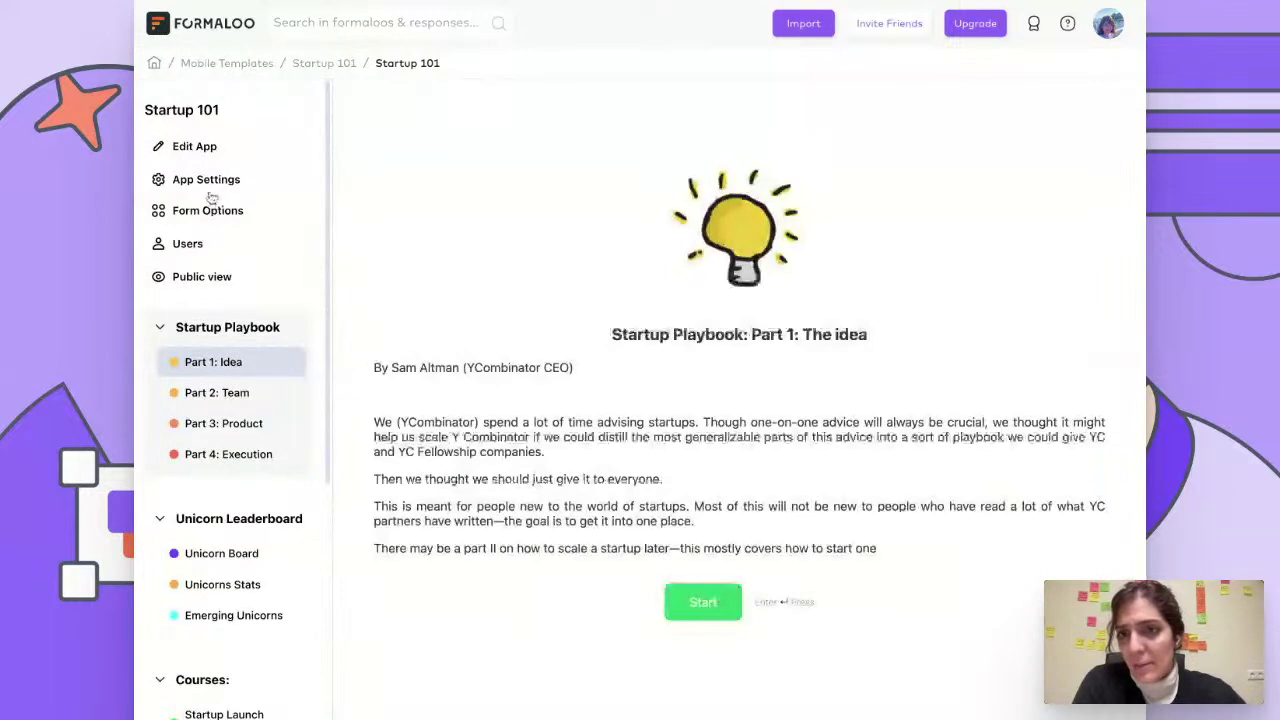
click(212, 183)
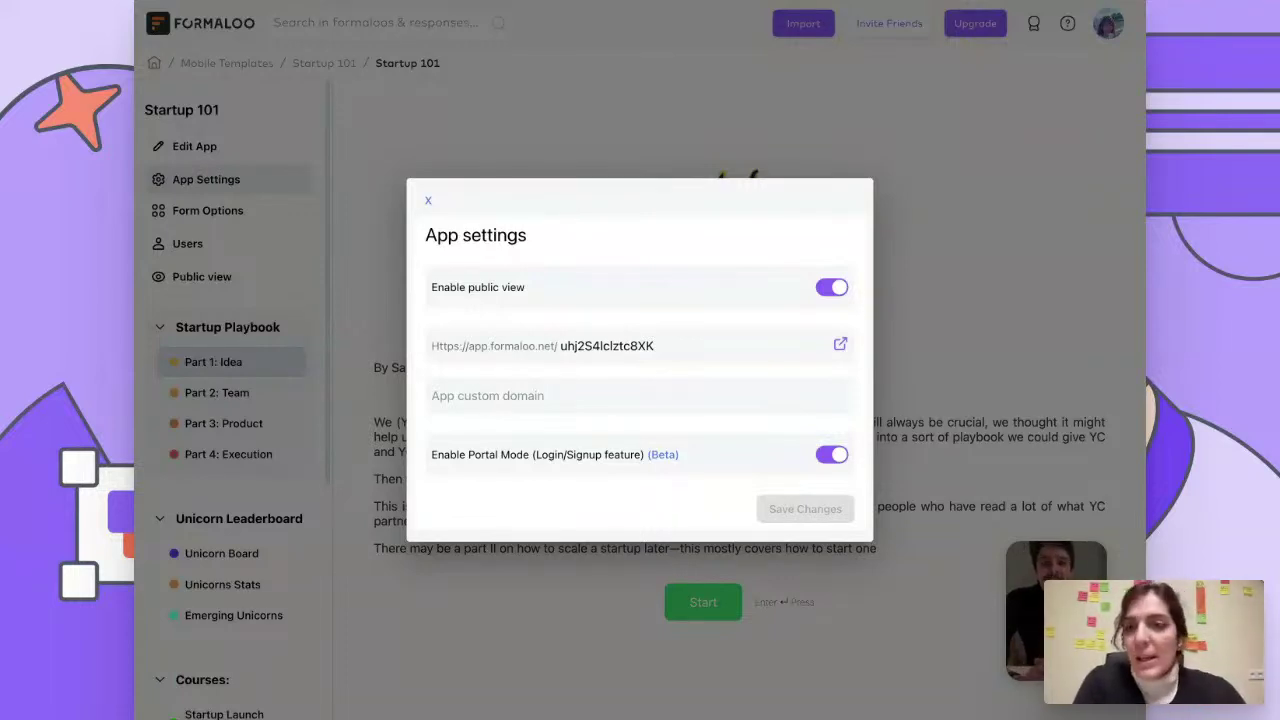
click(408, 296)
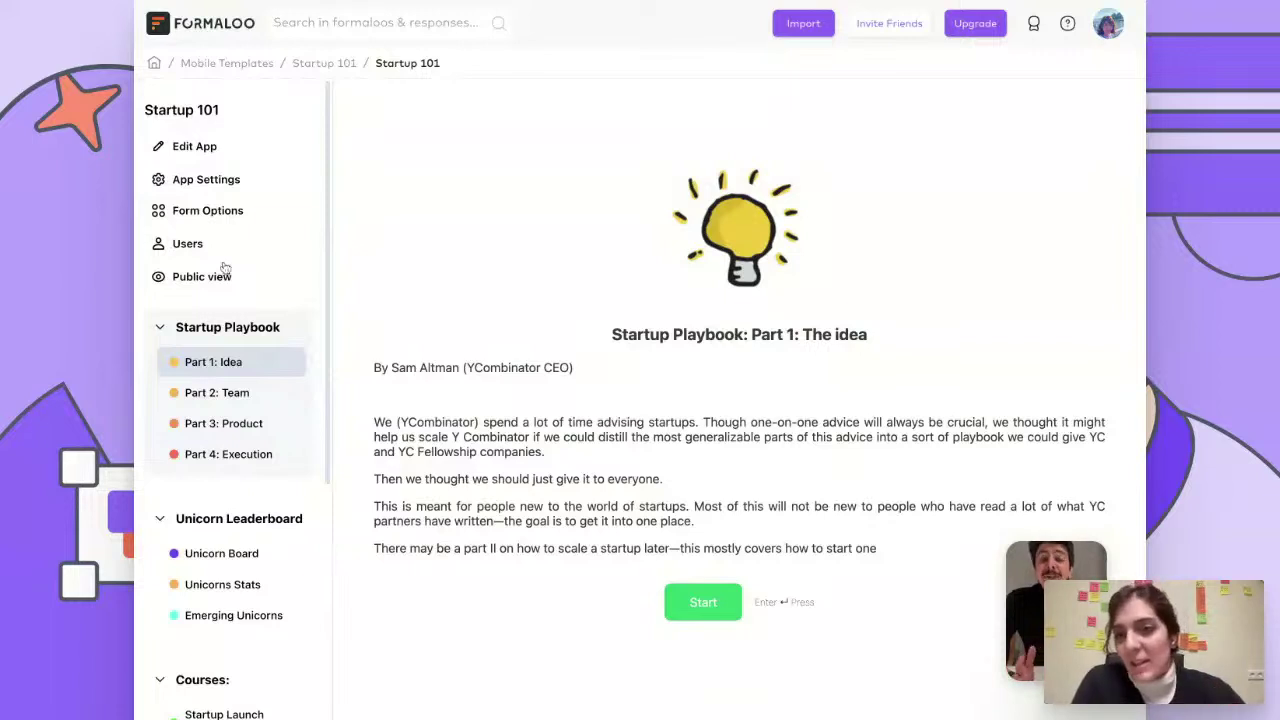
In app editing, examine the Unicorn Board page's visibility and data view settings, and leave editing without changes.
click(202, 151)
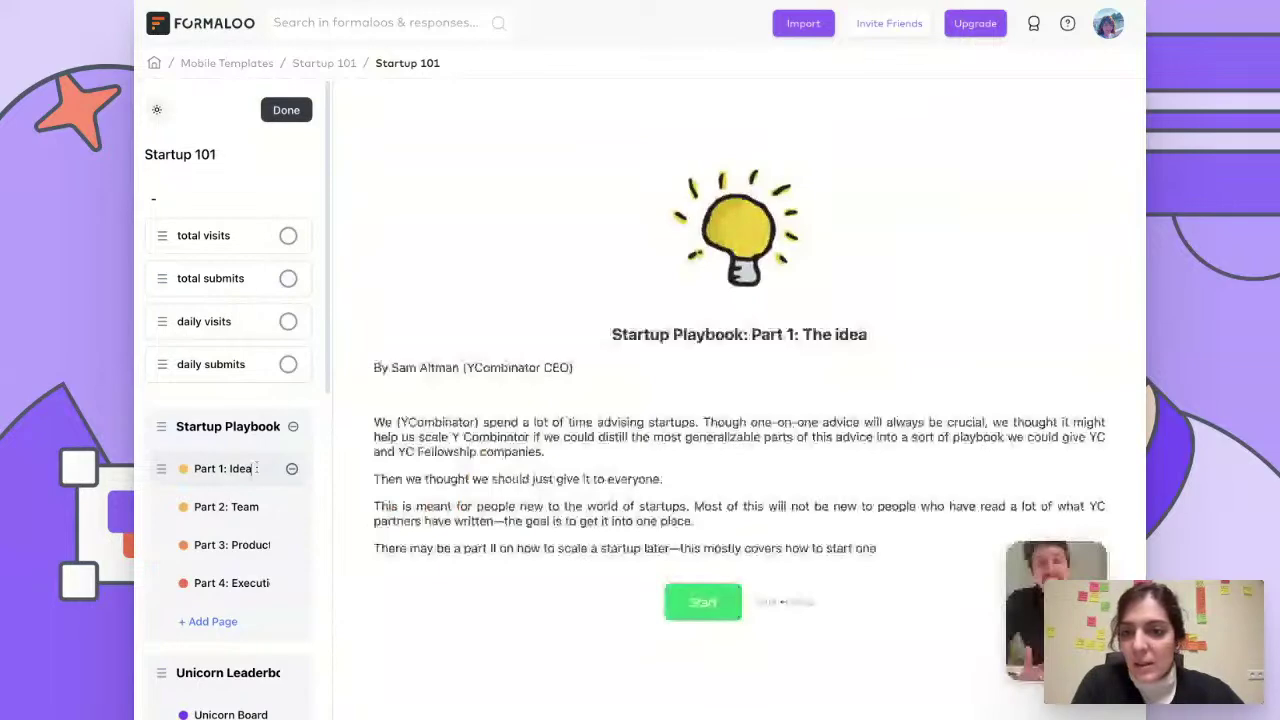
scroll(256, 506, down, 5)
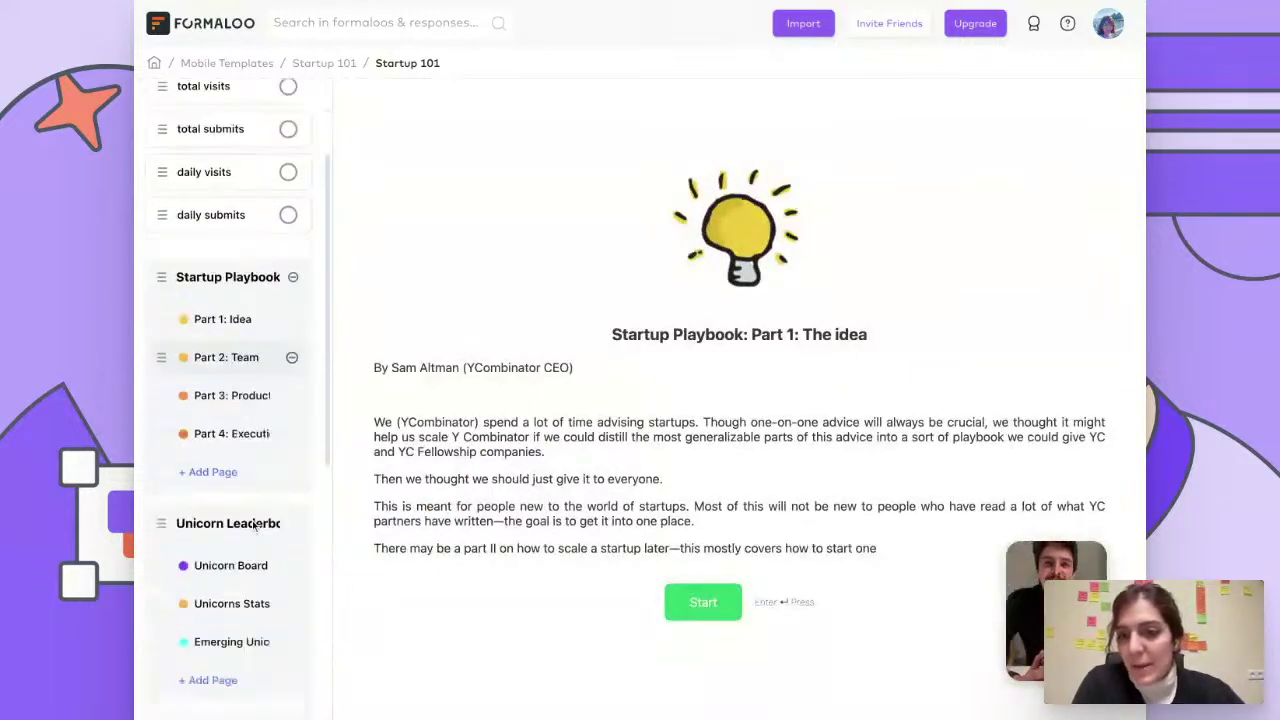
click(230, 293)
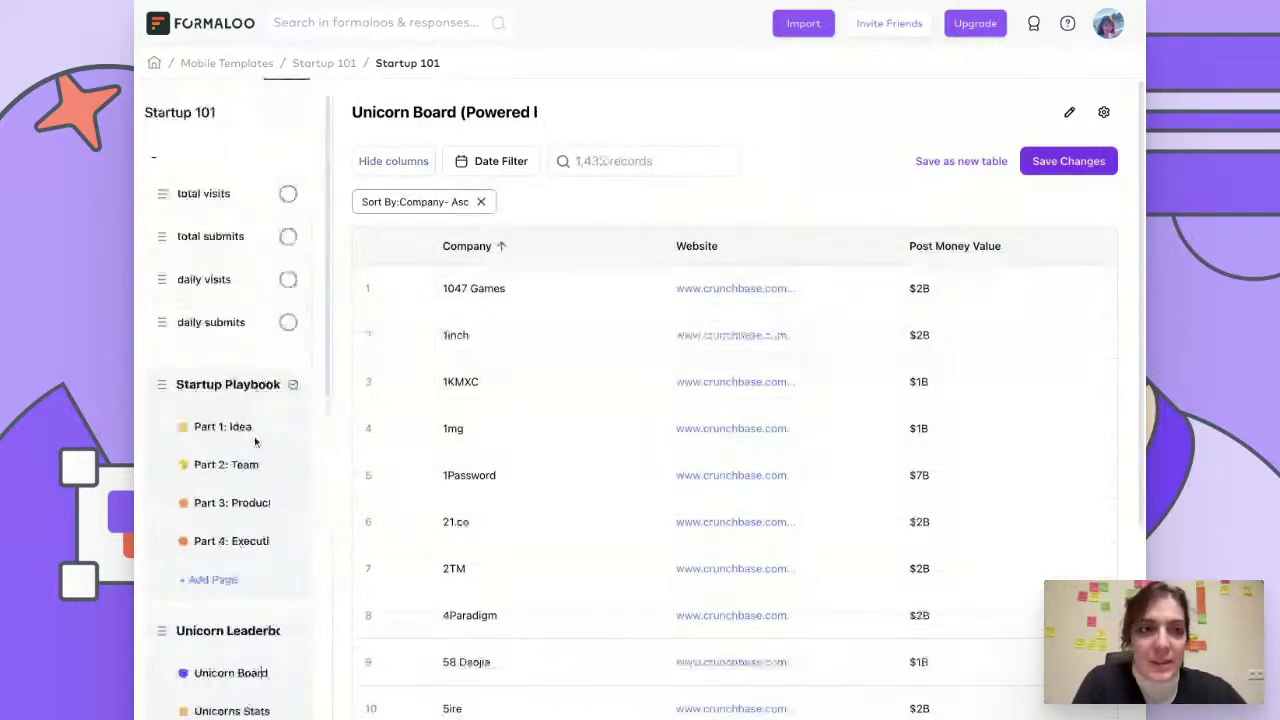
scroll(263, 319, down, 2)
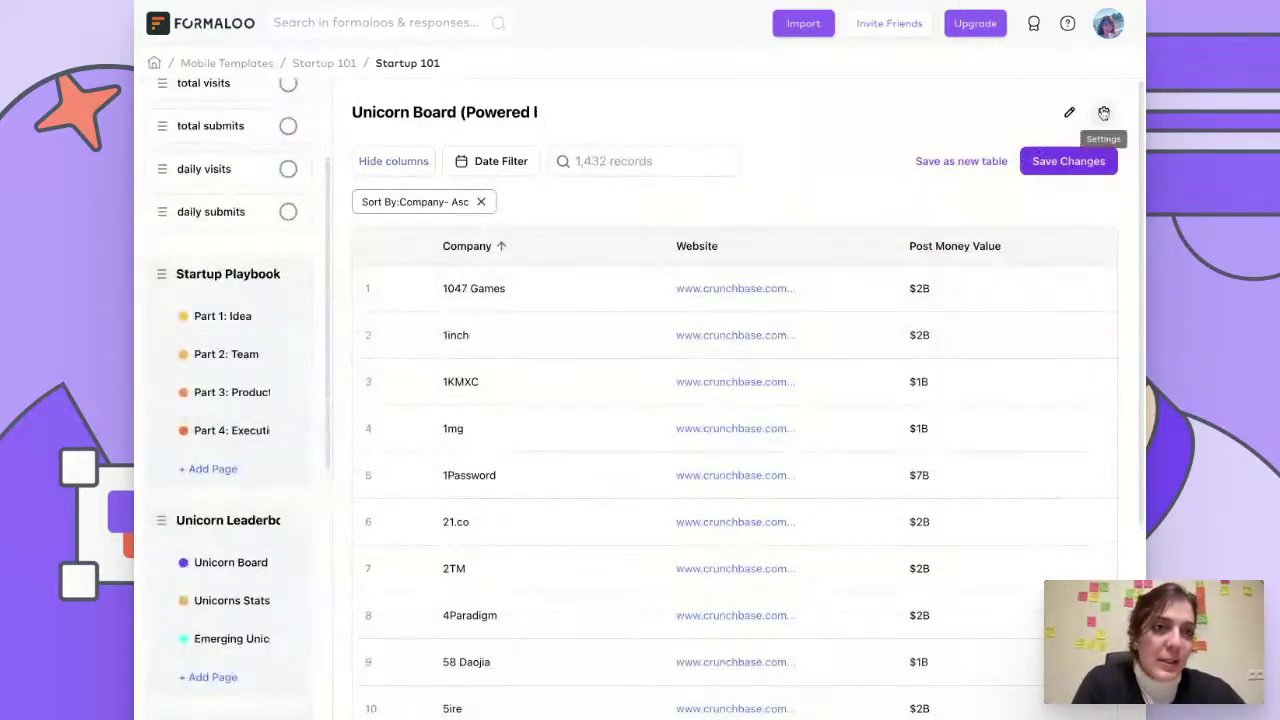
click(1105, 114)
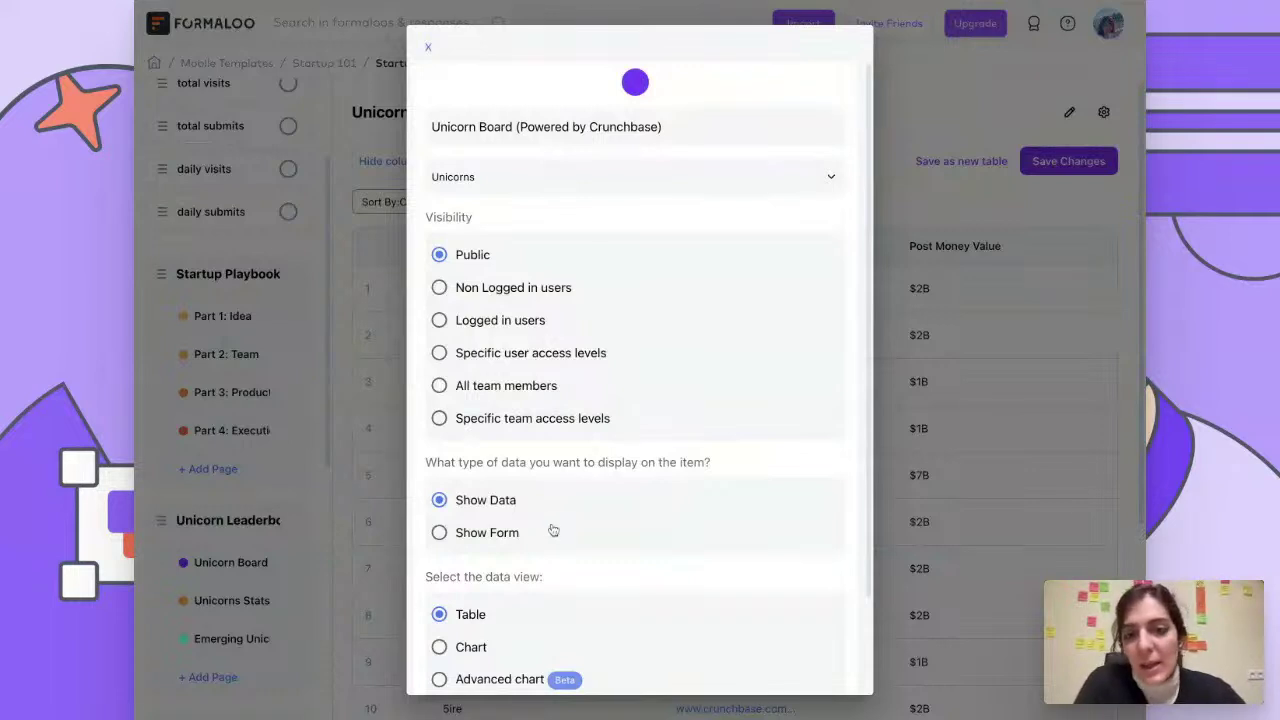
scroll(706, 551, down, 2)
scroll(717, 280, up, 2)
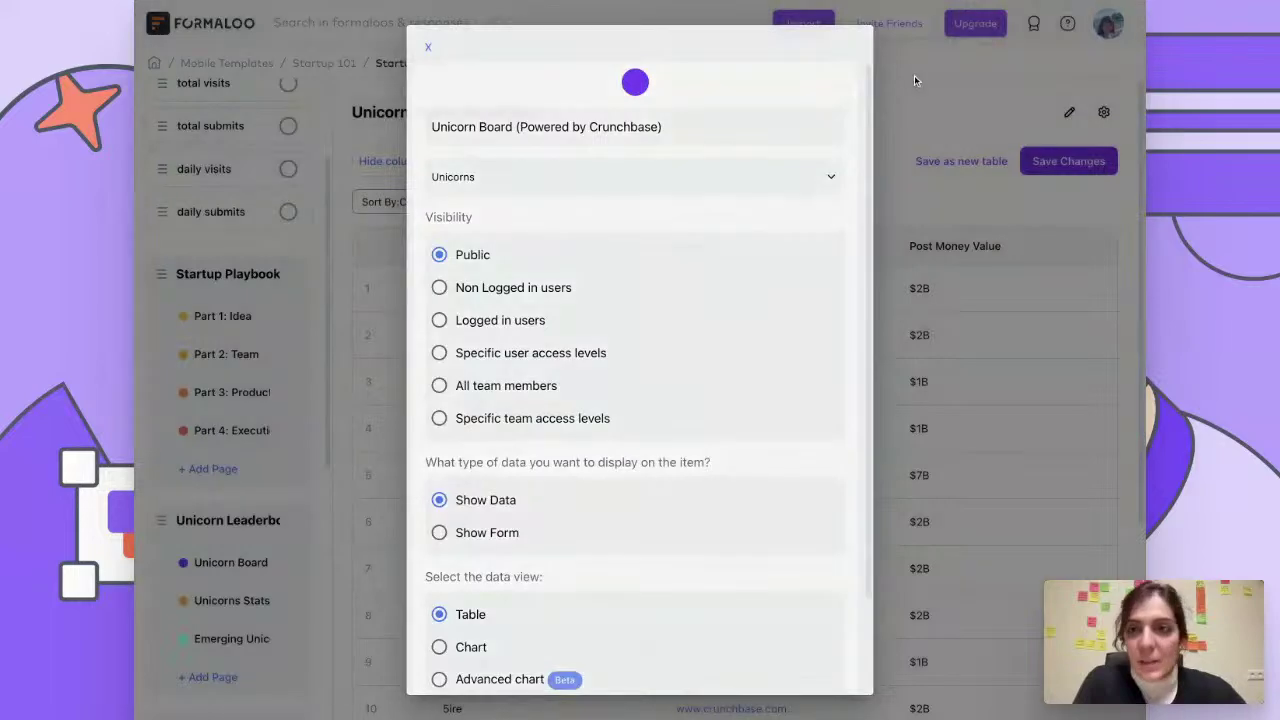
click(914, 75)
scroll(270, 265, up, 3)
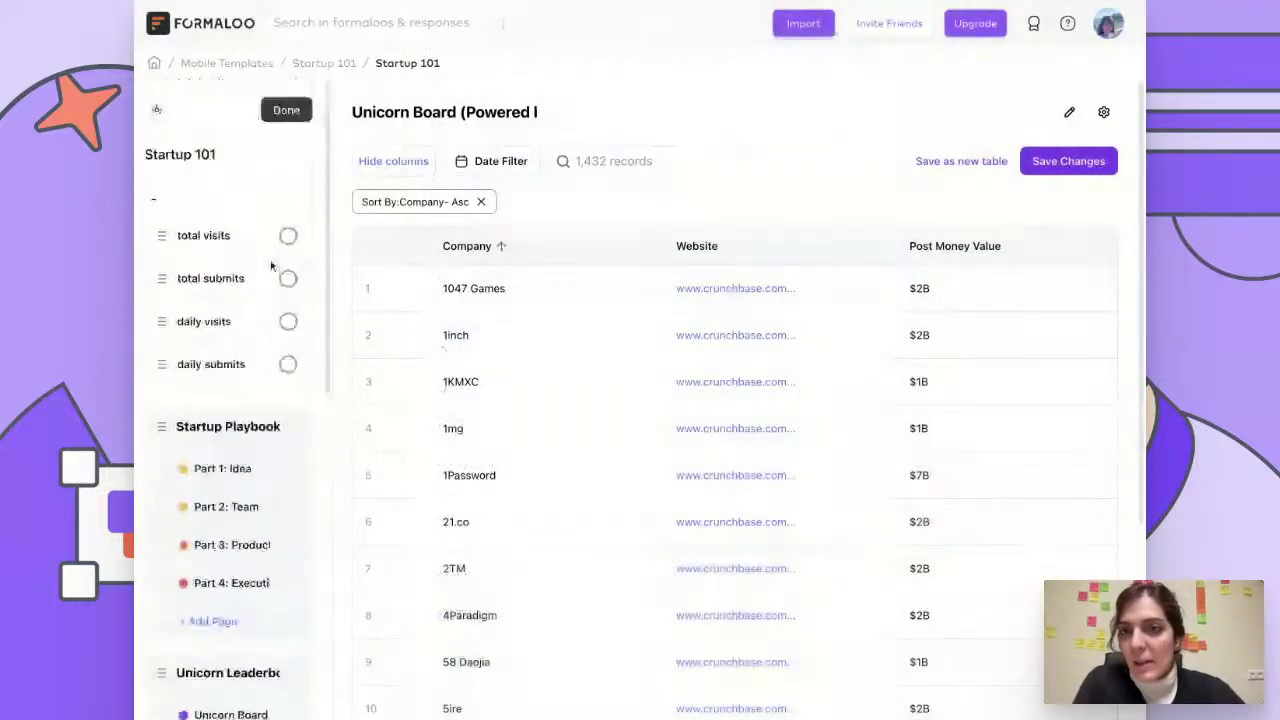
click(288, 110)
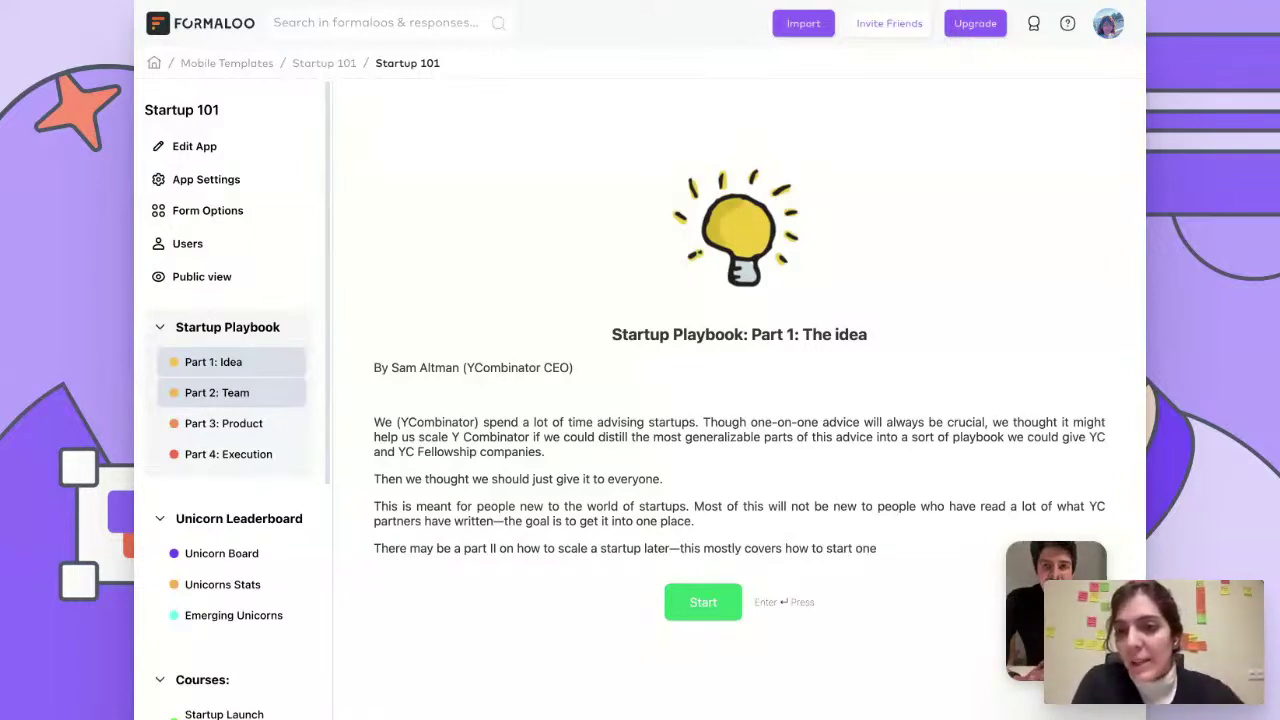
Look through the app's page groups, and return to the Startup 101 folder to view its formaloos.
scroll(228, 418, down, 4)
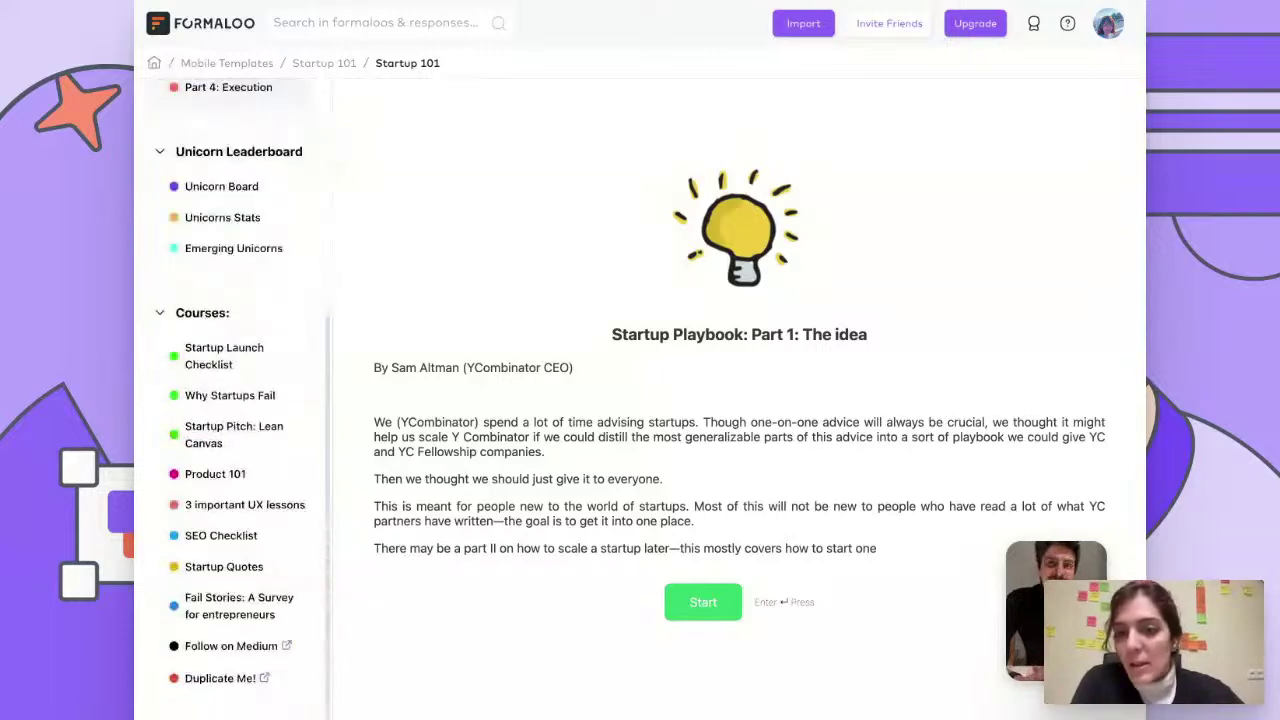
scroll(228, 418, up, 6)
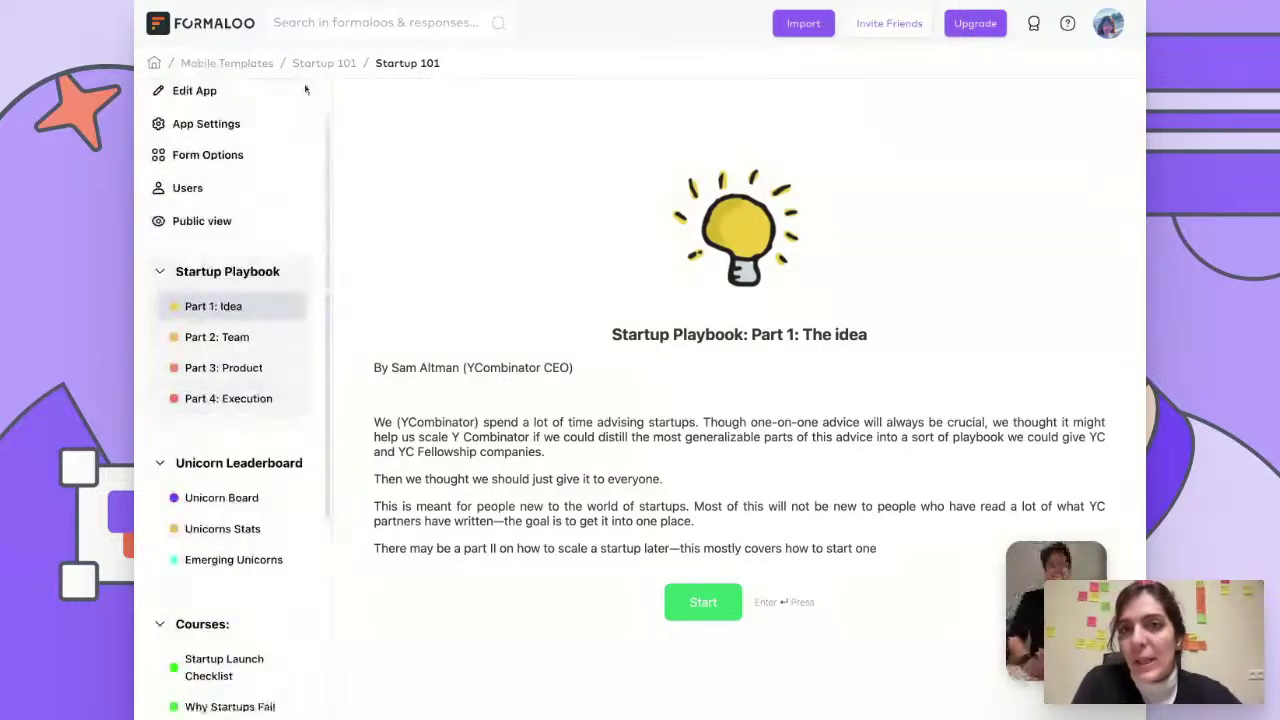
click(320, 65)
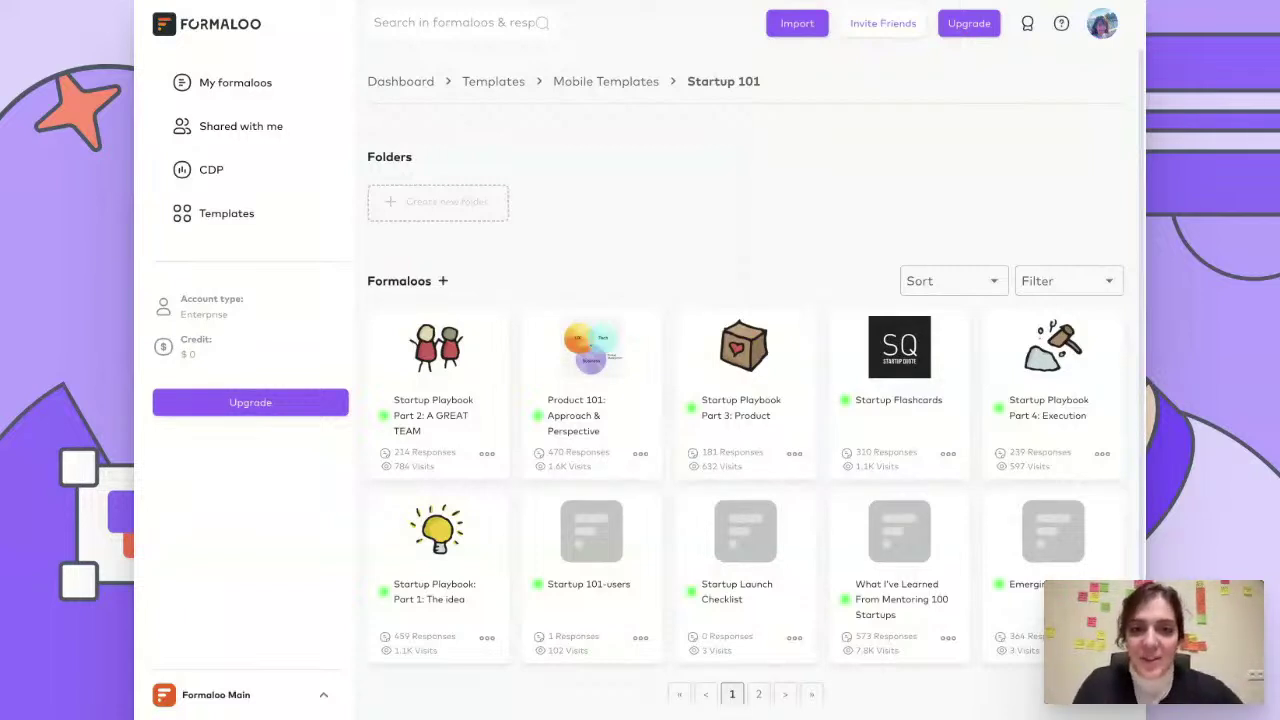
scroll(755, 373, down, 1)
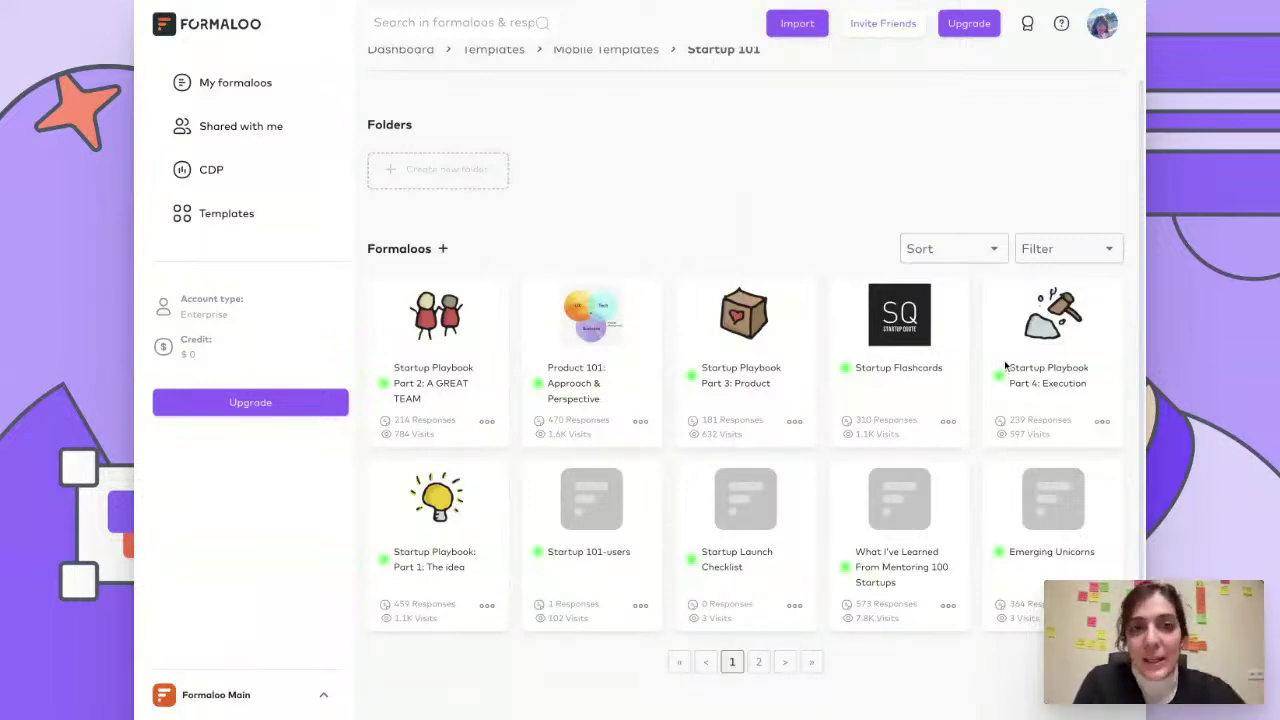
scroll(1006, 366, up, 1)
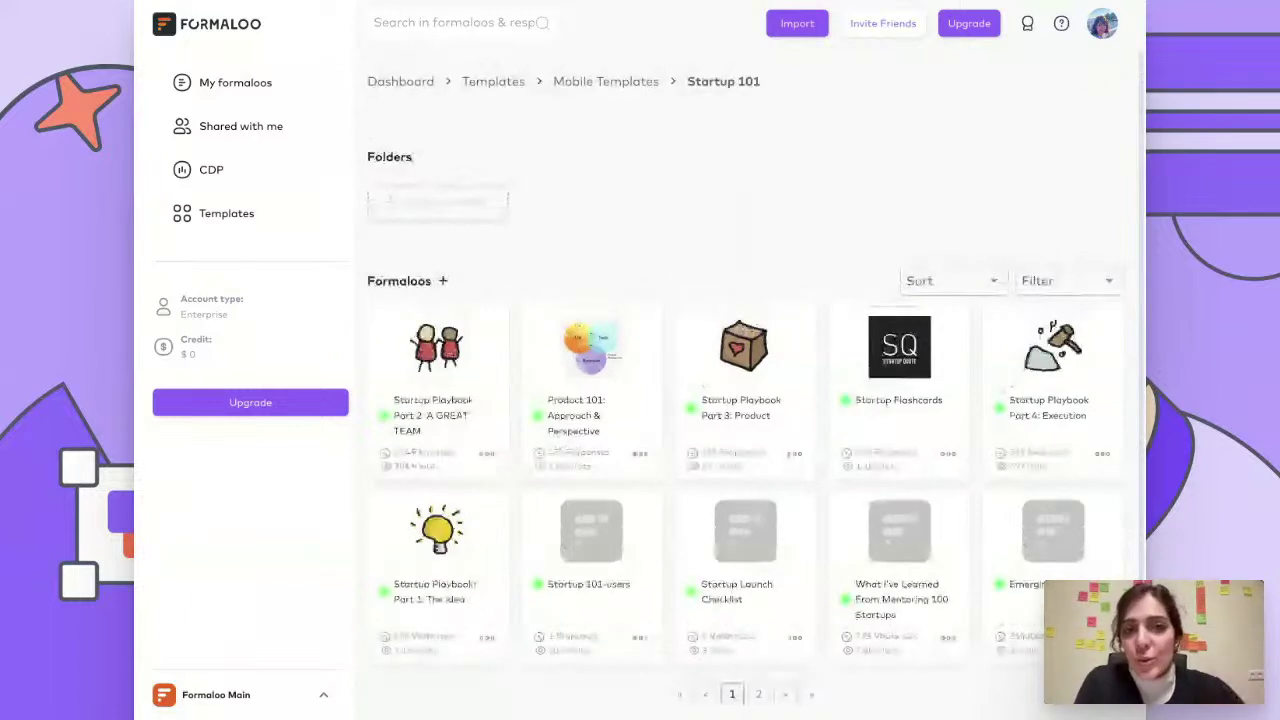
View the results of the Product 101: Approach & Perspective form and return to the Startup 101 folder.
click(603, 340)
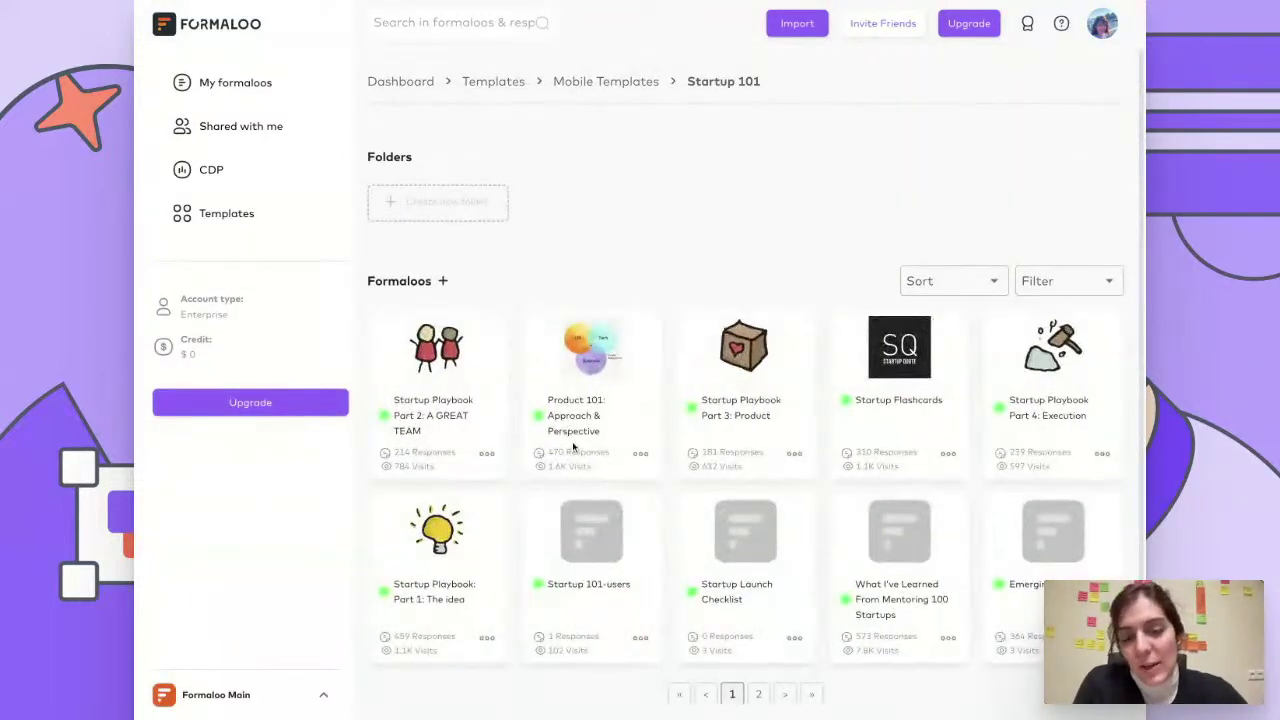
click(586, 362)
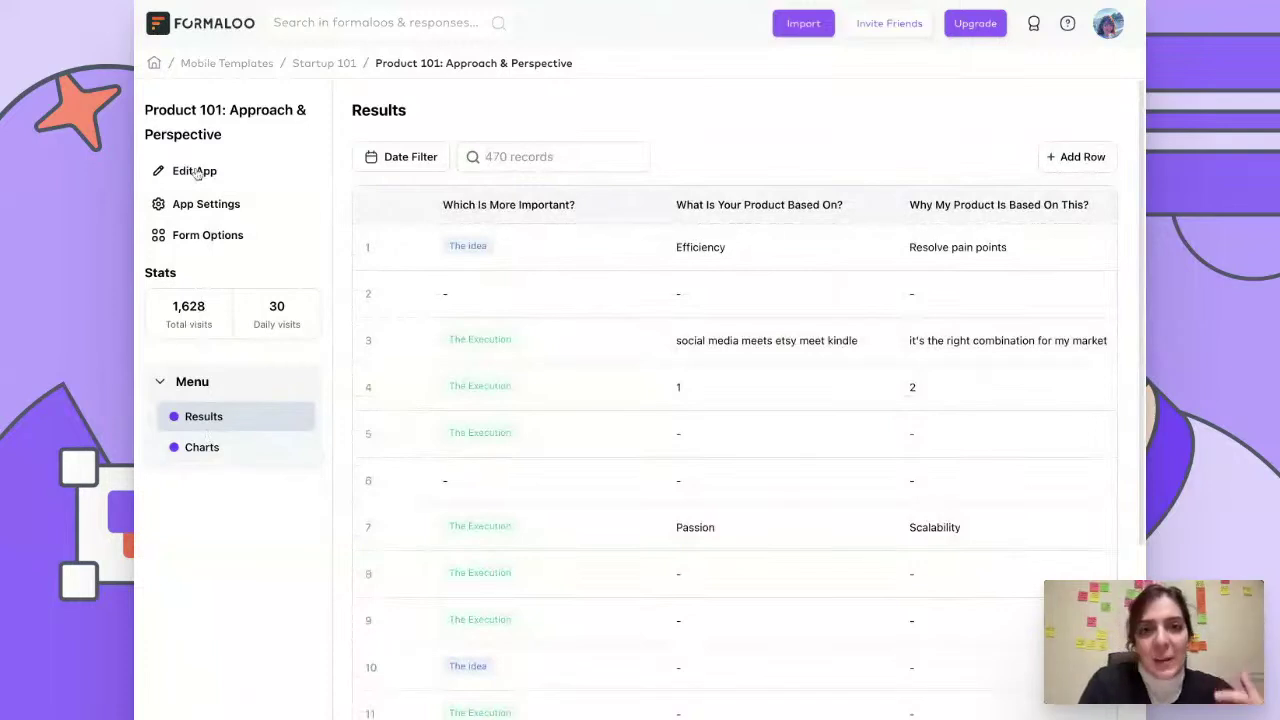
click(324, 63)
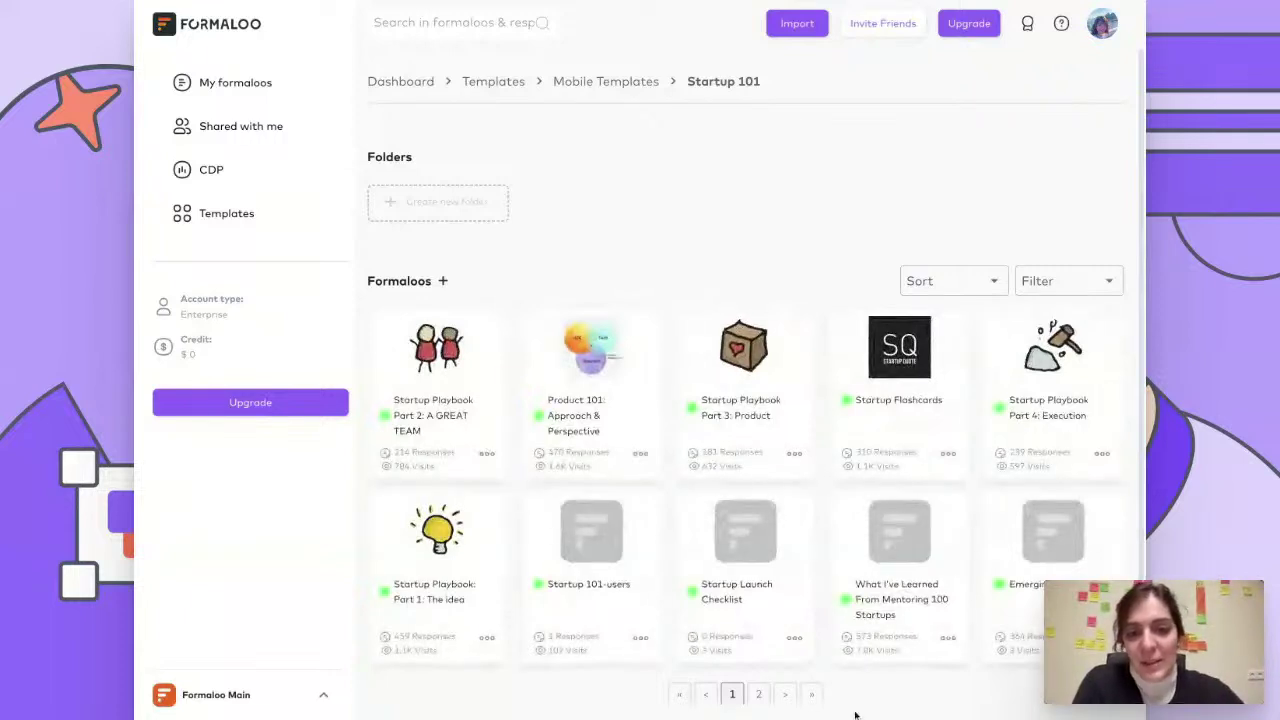
Open the Startup 101 app from the folder's second page and look through its page groups down to Courses.
click(758, 694)
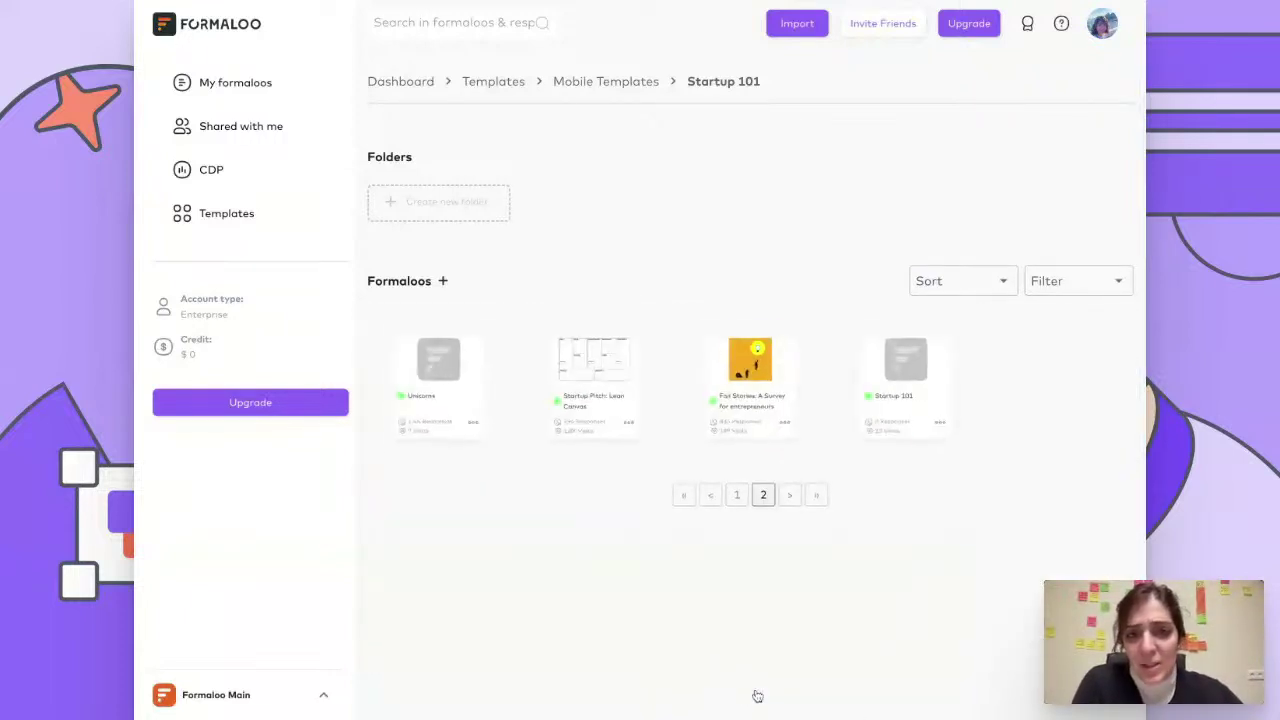
click(903, 340)
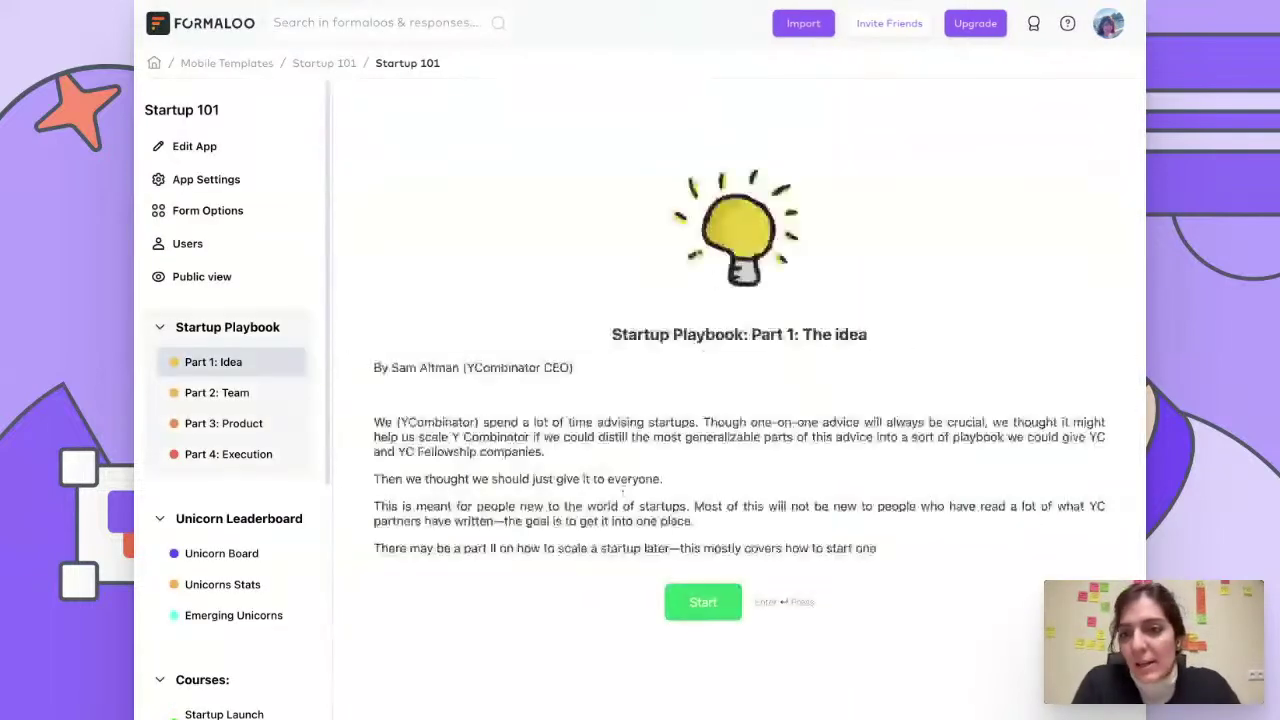
scroll(260, 490, down, 4)
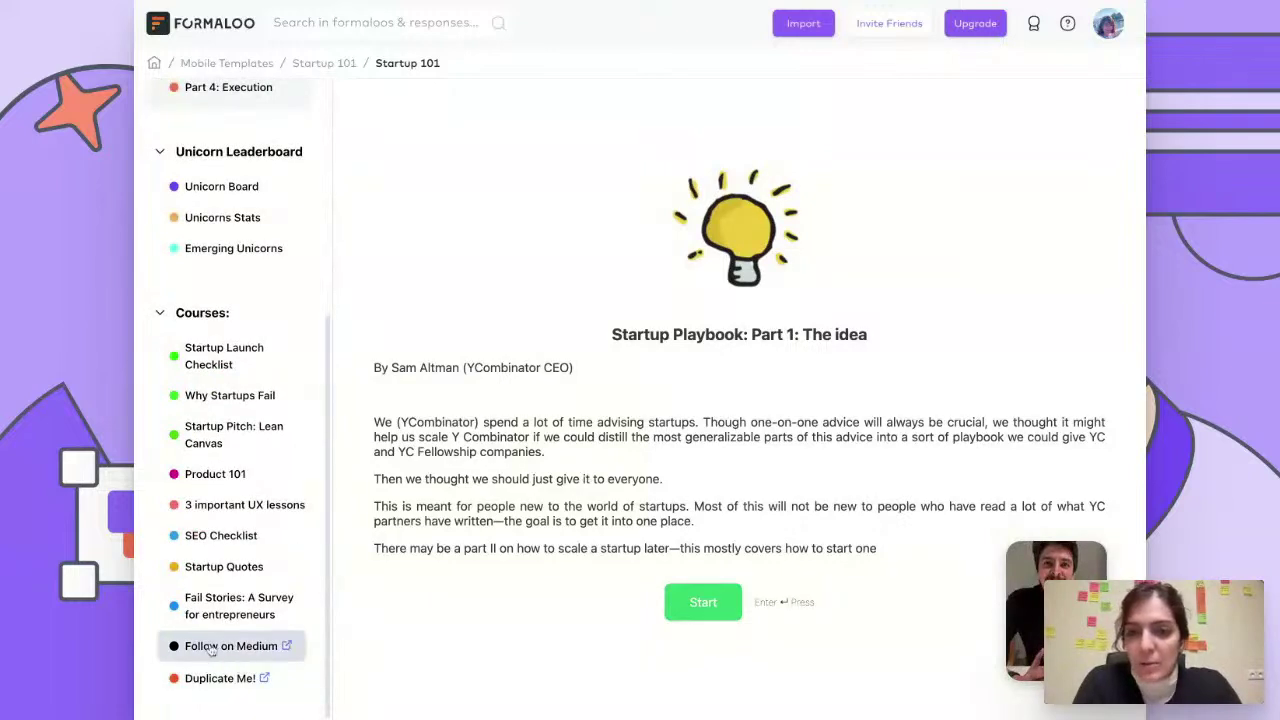
scroll(243, 340, up, 3)
scroll(243, 360, down, 3)
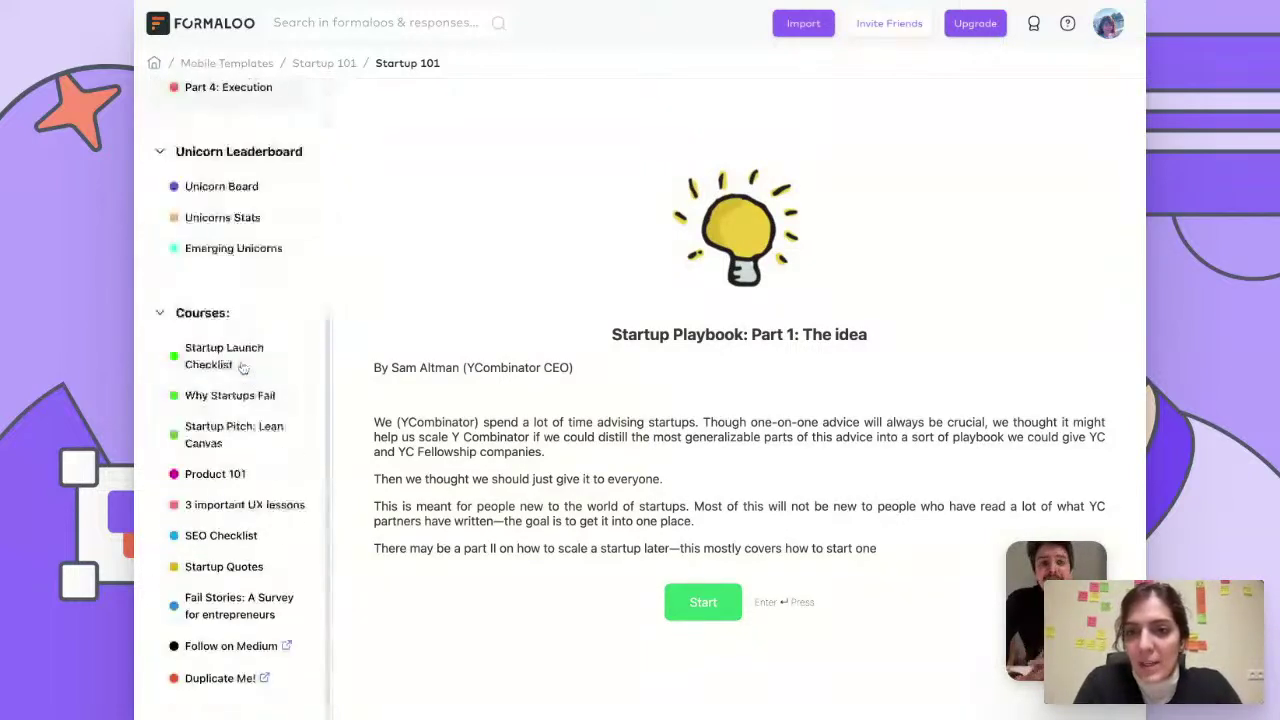